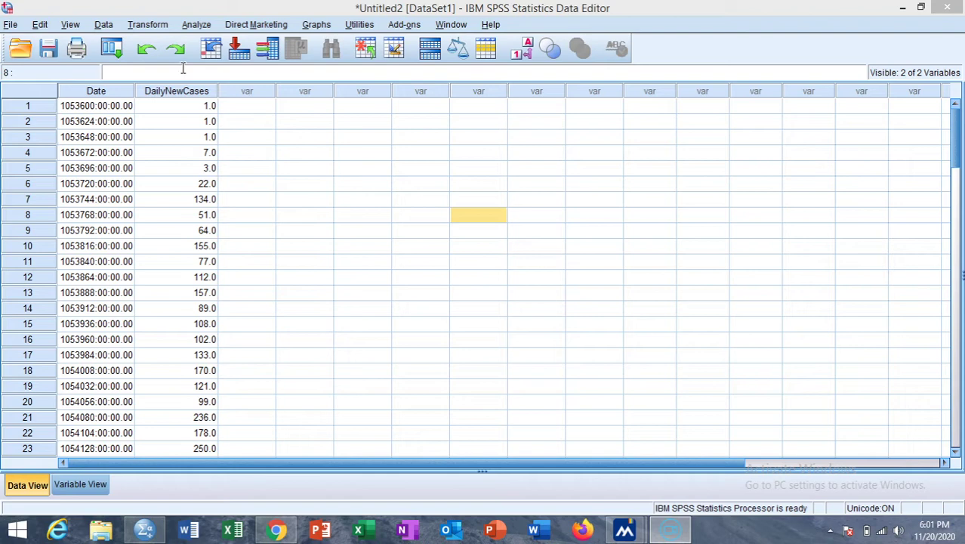
Define case dates as years and months, starting at year 2012, month 1.
click(104, 25)
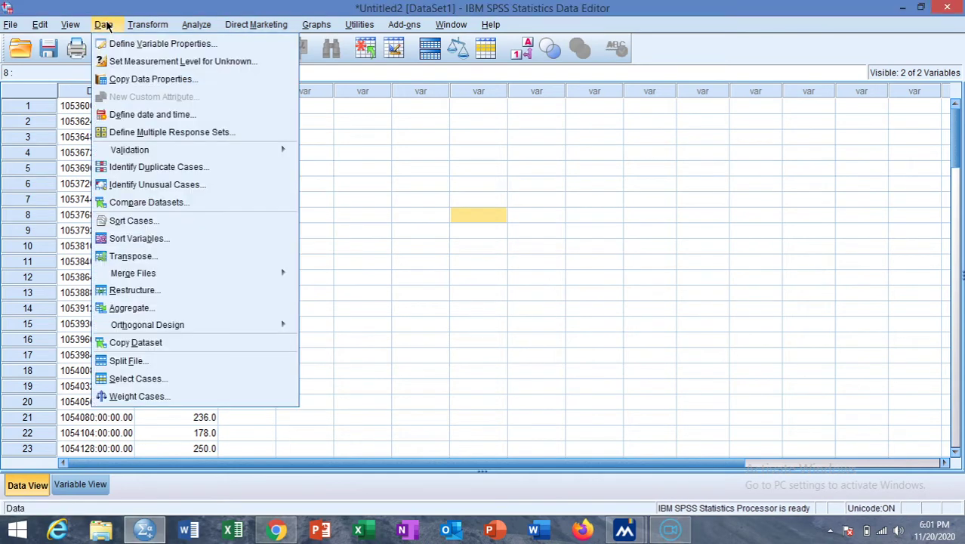
click(138, 114)
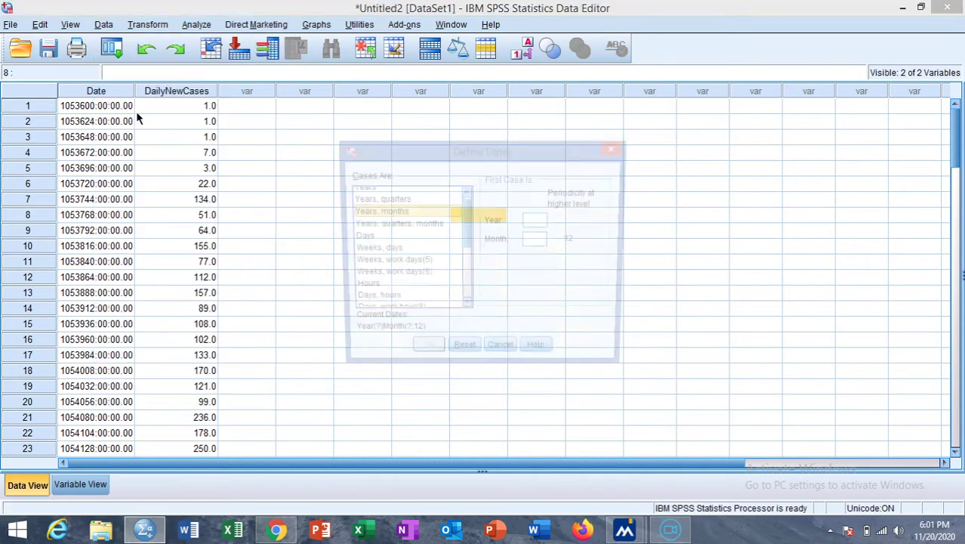
click(374, 225)
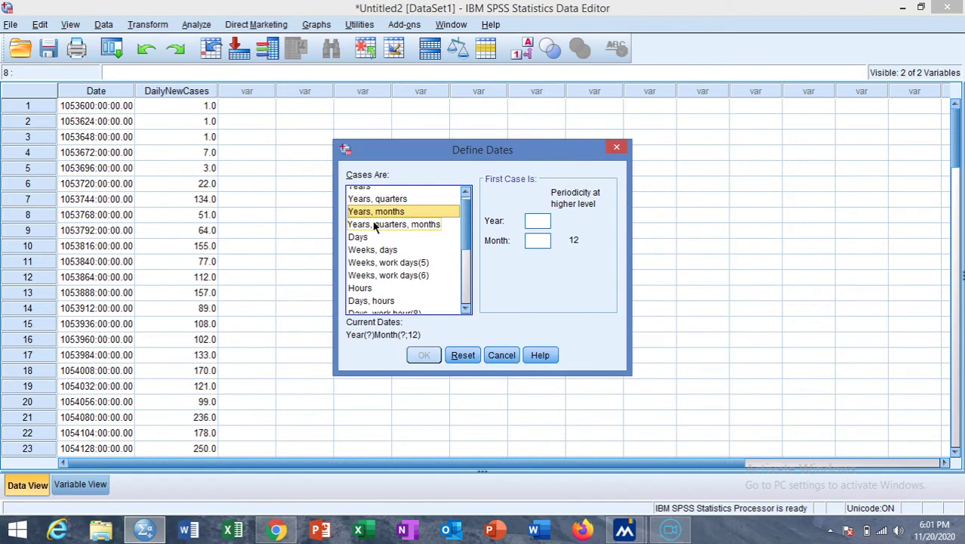
click(373, 251)
click(374, 238)
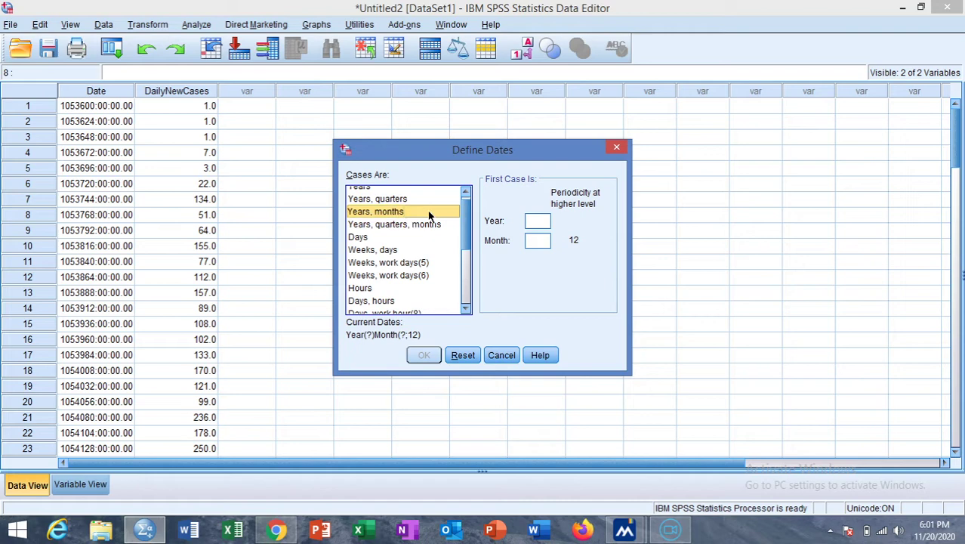
click(542, 220)
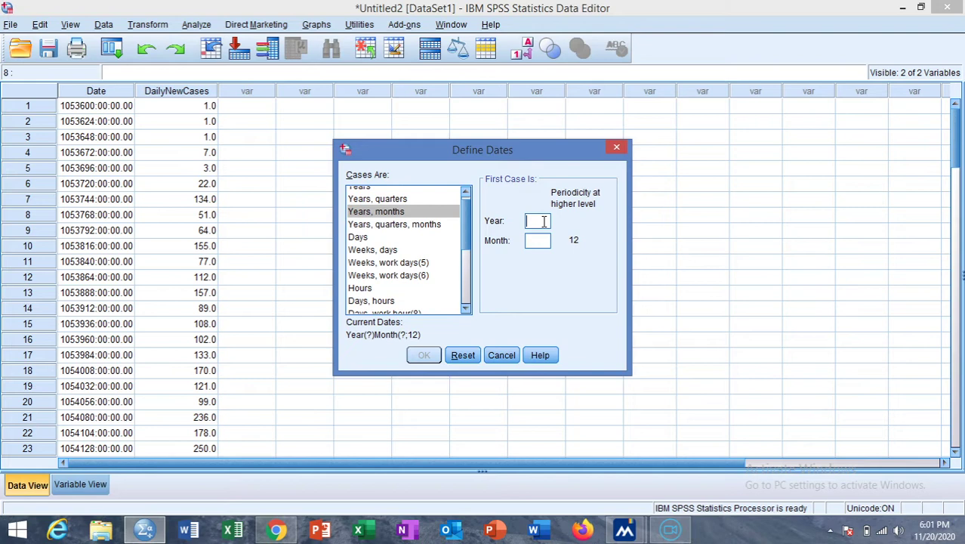
text(2012)
text(1)
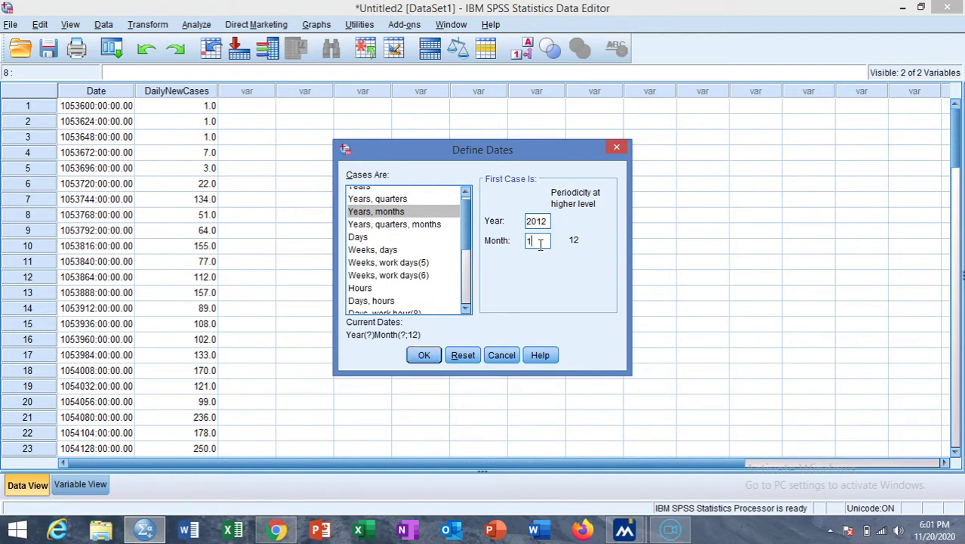
Apply the monthly date definition and review the new YEAR_, MONTH_ and DATE_ columns in the data grid.
click(424, 355)
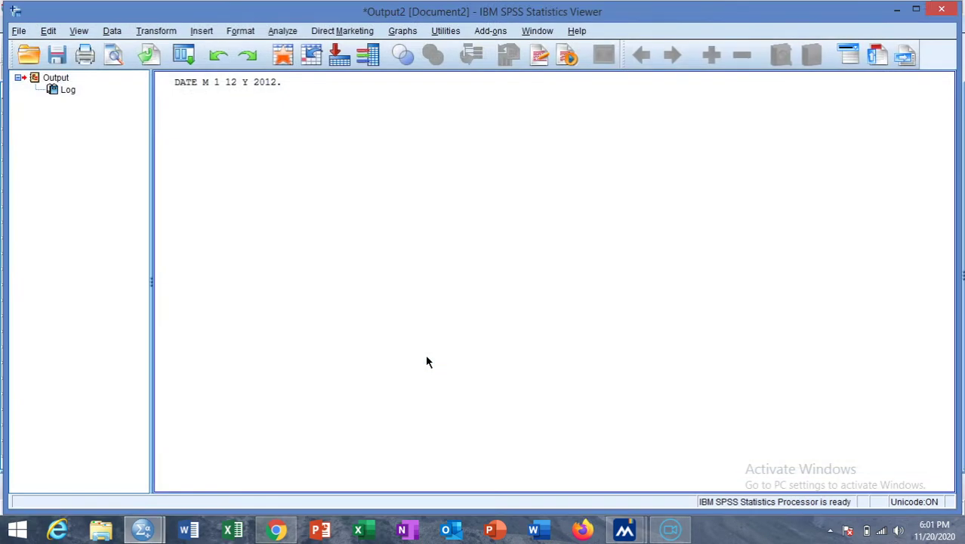
click(142, 529)
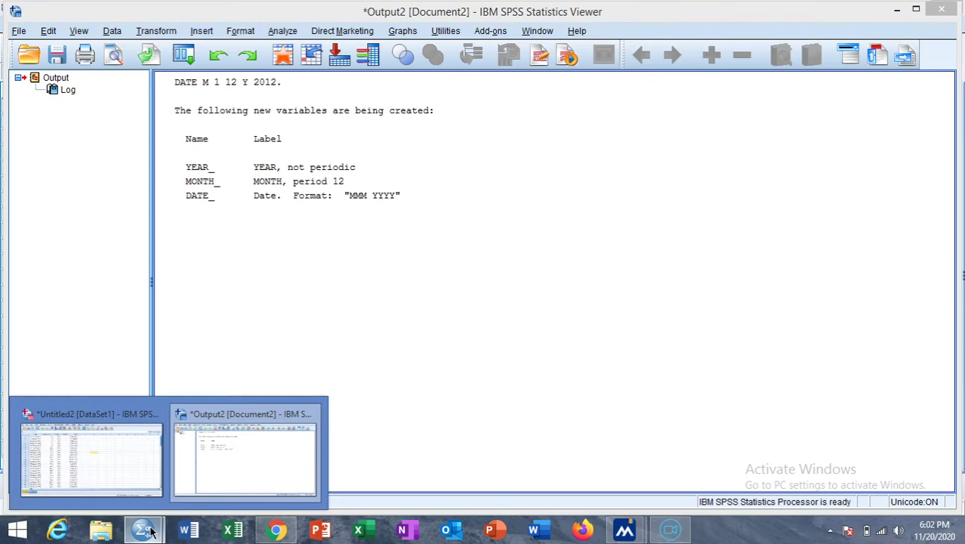
click(106, 457)
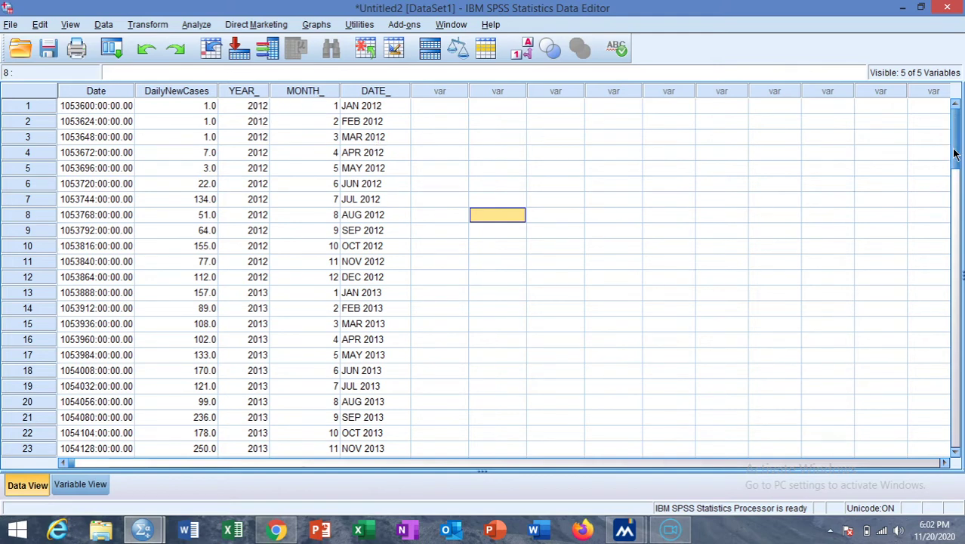
drag(954, 153, 953, 347)
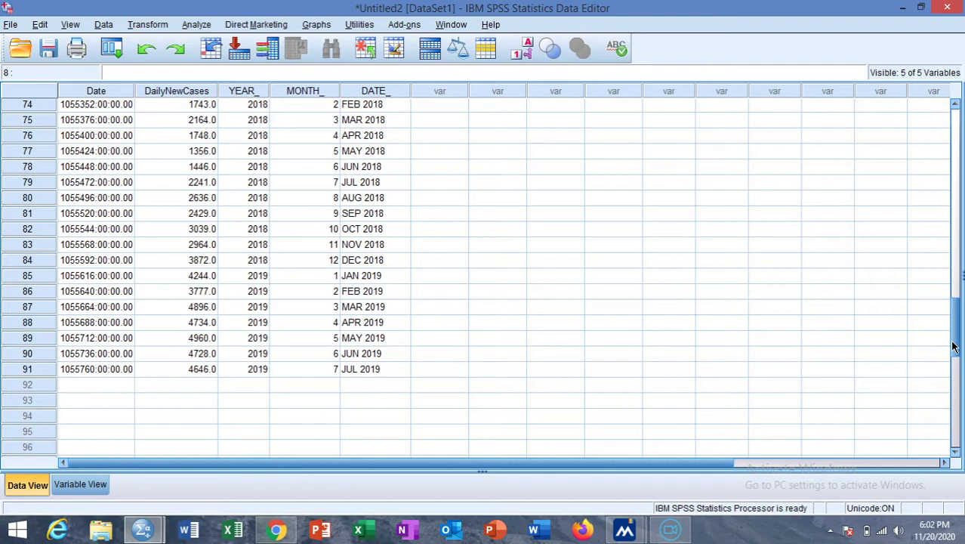
drag(953, 346, 953, 140)
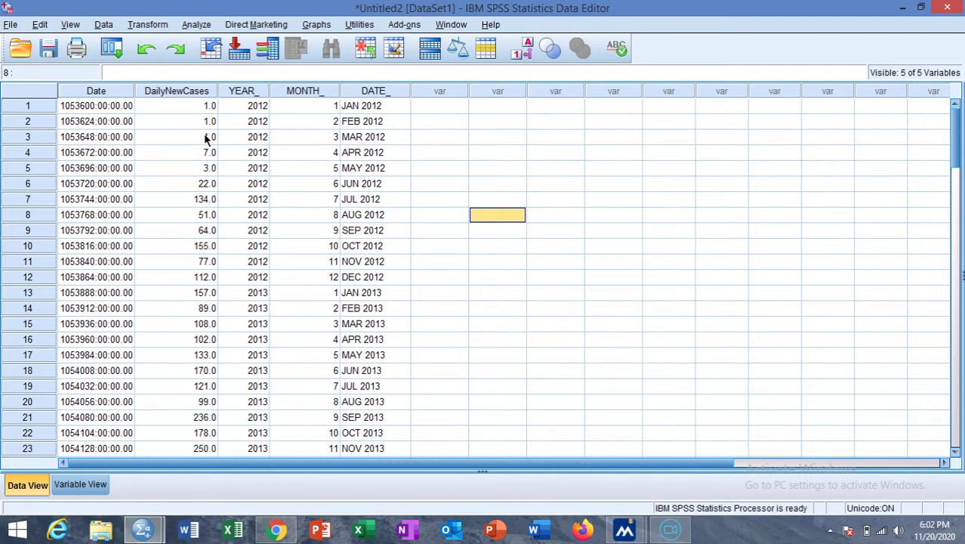
Run an additive seasonal decomposition of Daily New Cases and accept the 4 new series variables.
click(196, 25)
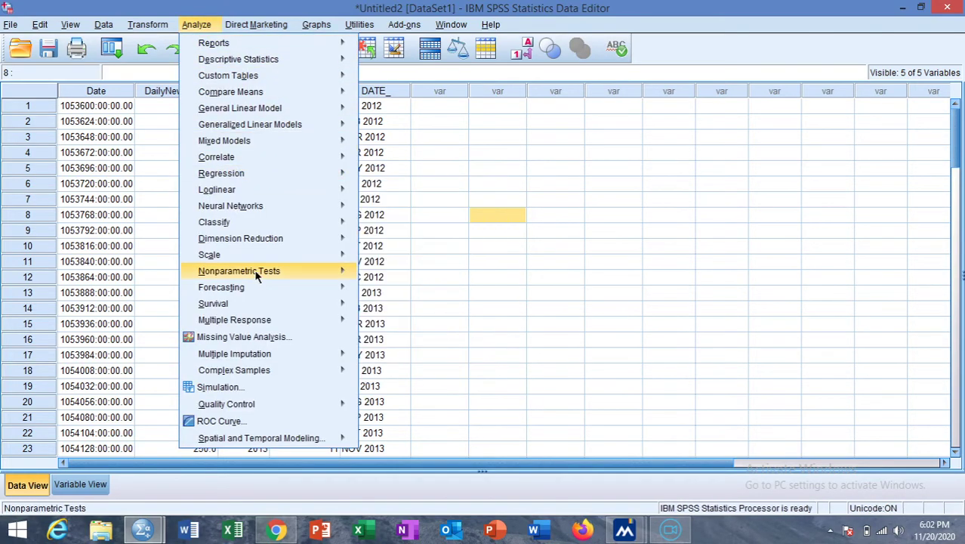
mouse_move(254, 271)
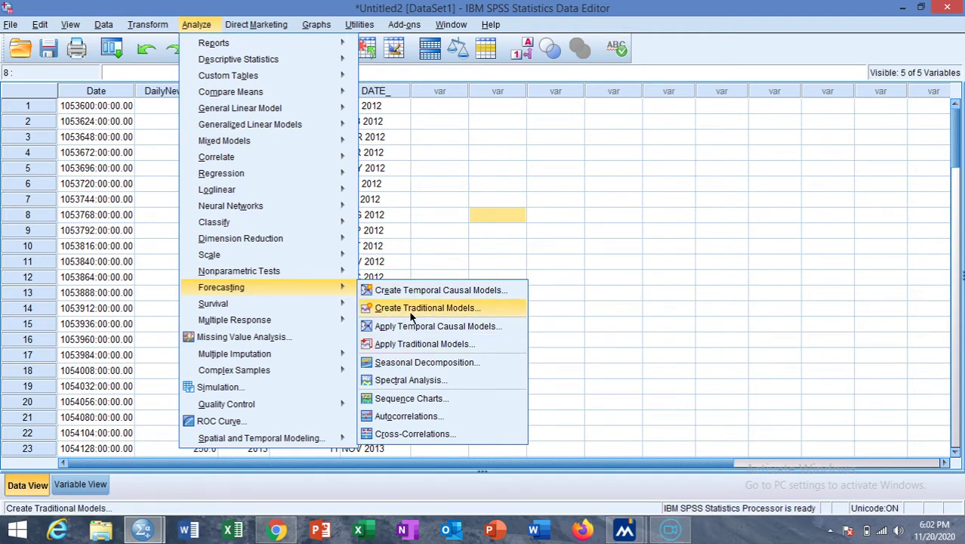
click(421, 368)
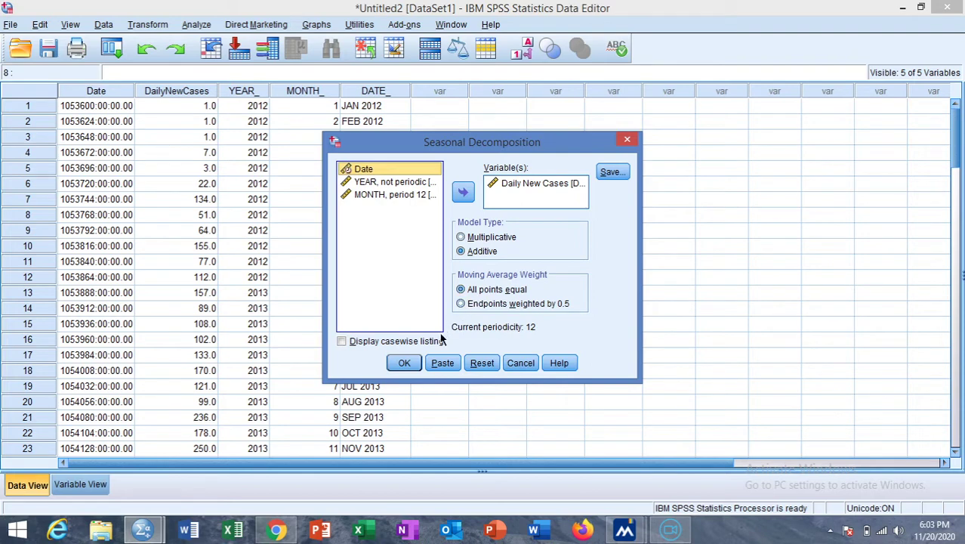
click(406, 363)
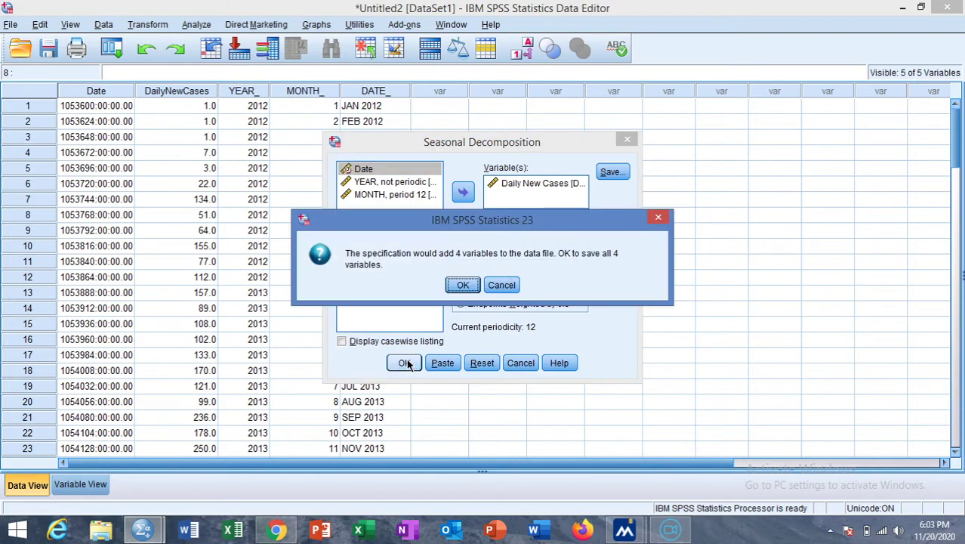
click(460, 286)
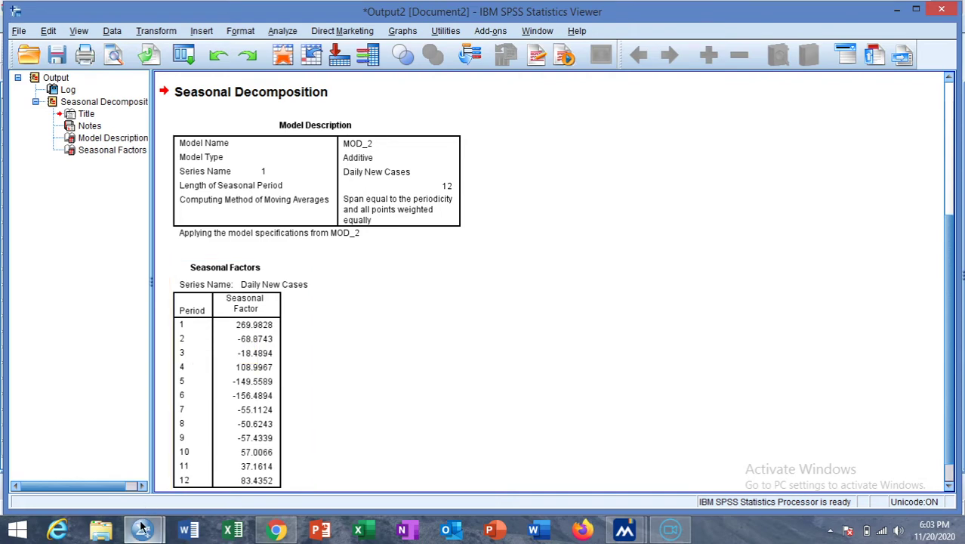
Return to the Untitled2 Data Editor showing the ERR_1, SAS_1, SAF_1 and STC_1 columns.
mouse_move(142, 528)
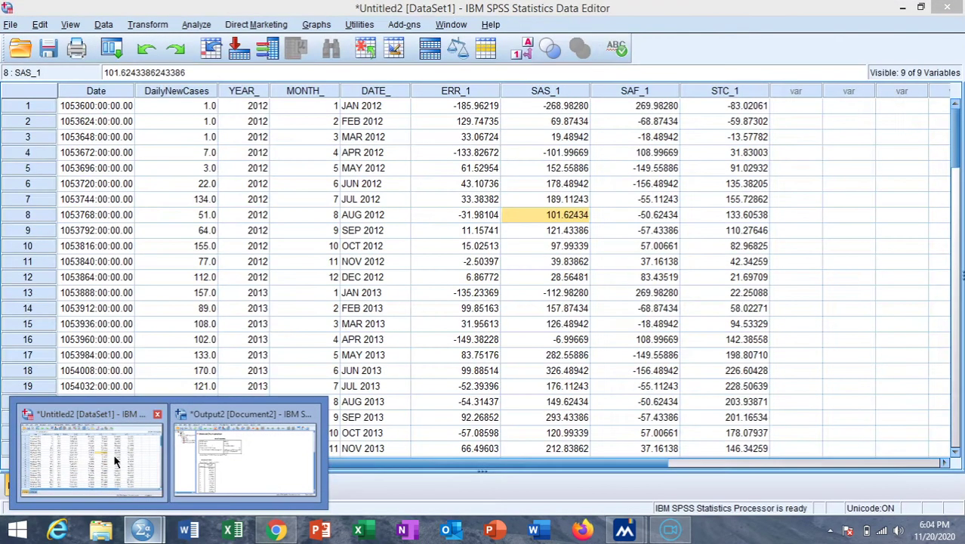
click(117, 462)
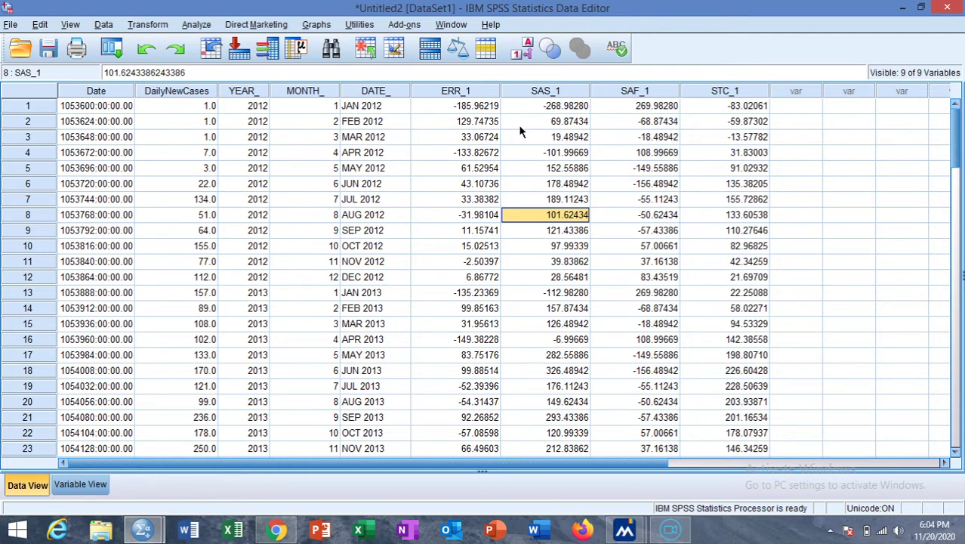
Create a traditional time series model with Daily New Cases as dependent, using Exponential Smoothing.
click(196, 24)
mouse_move(264, 288)
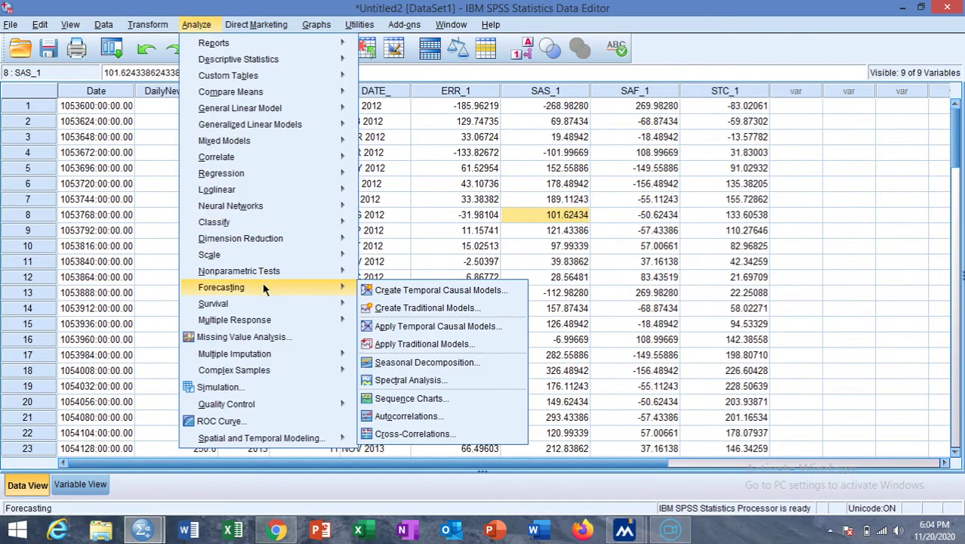
click(394, 308)
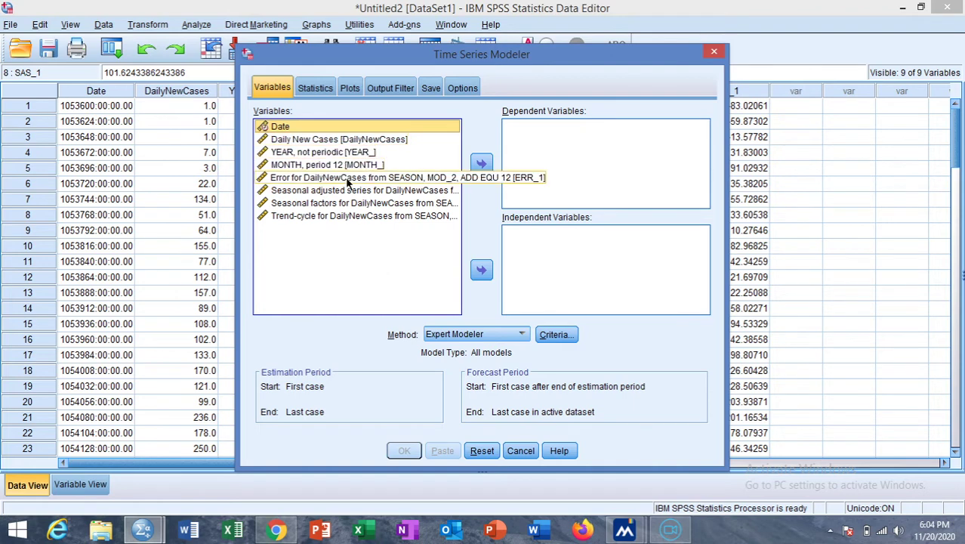
click(344, 140)
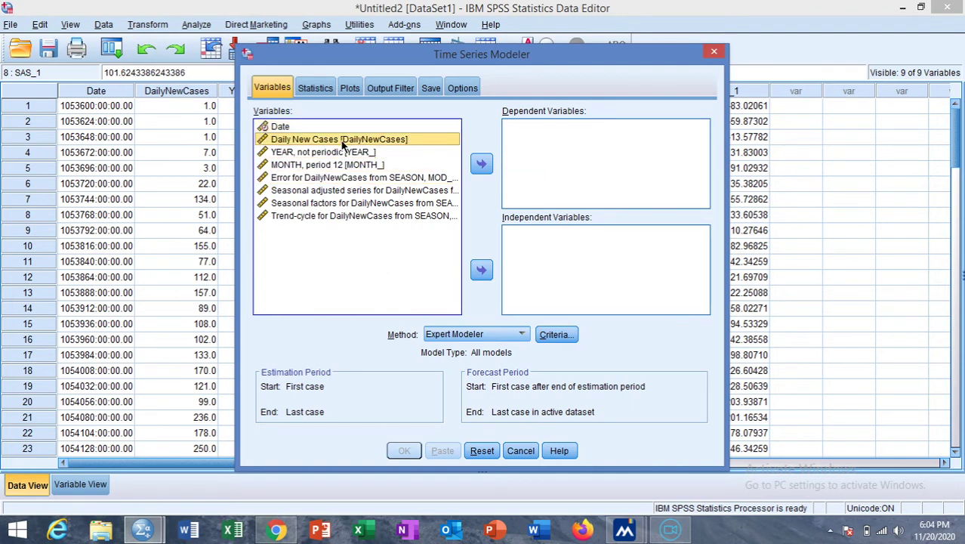
click(479, 165)
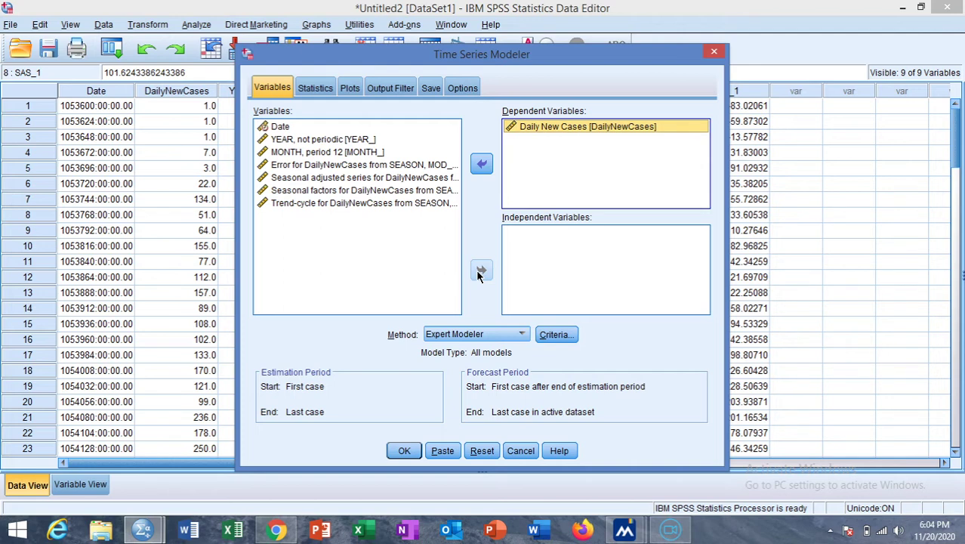
click(521, 334)
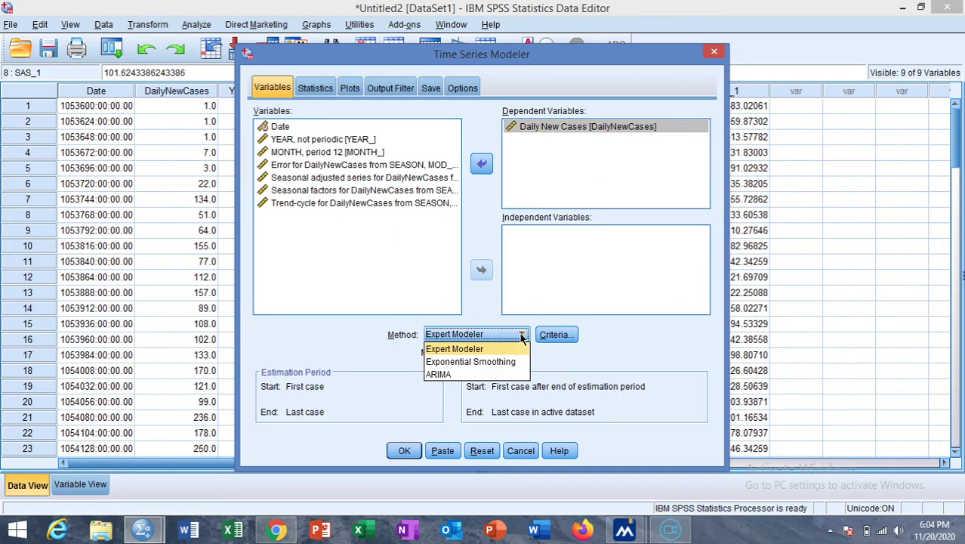
click(472, 362)
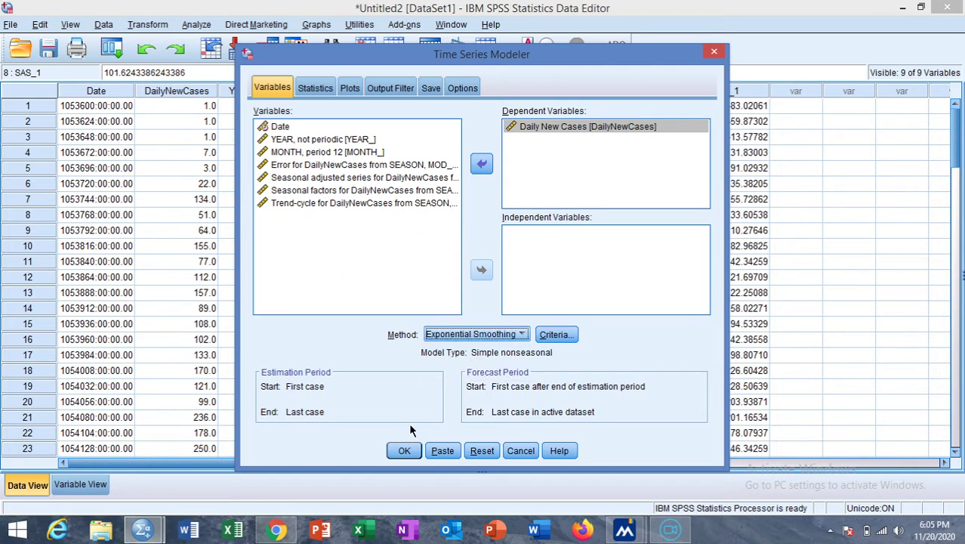
click(311, 89)
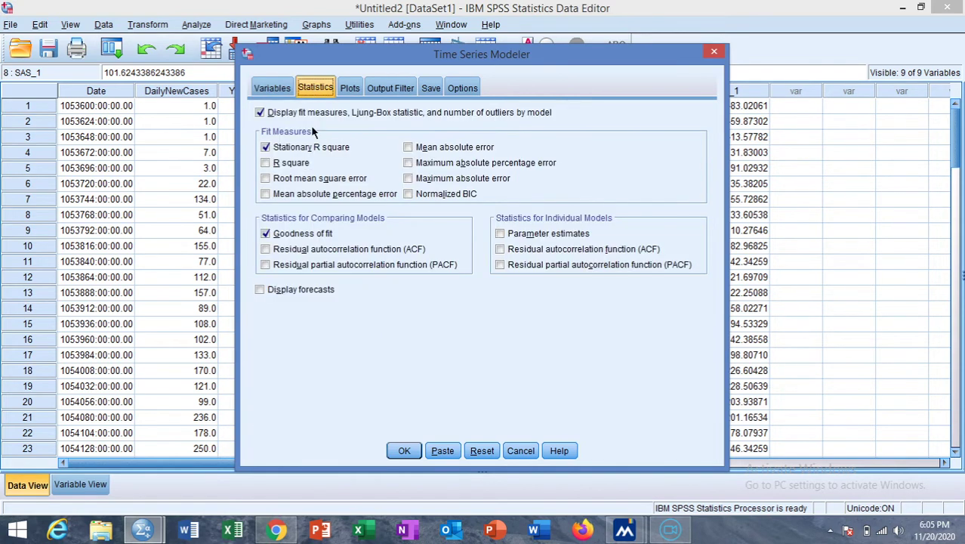
Add R square, root mean square error and residual ACF to the model statistics.
click(266, 164)
click(266, 179)
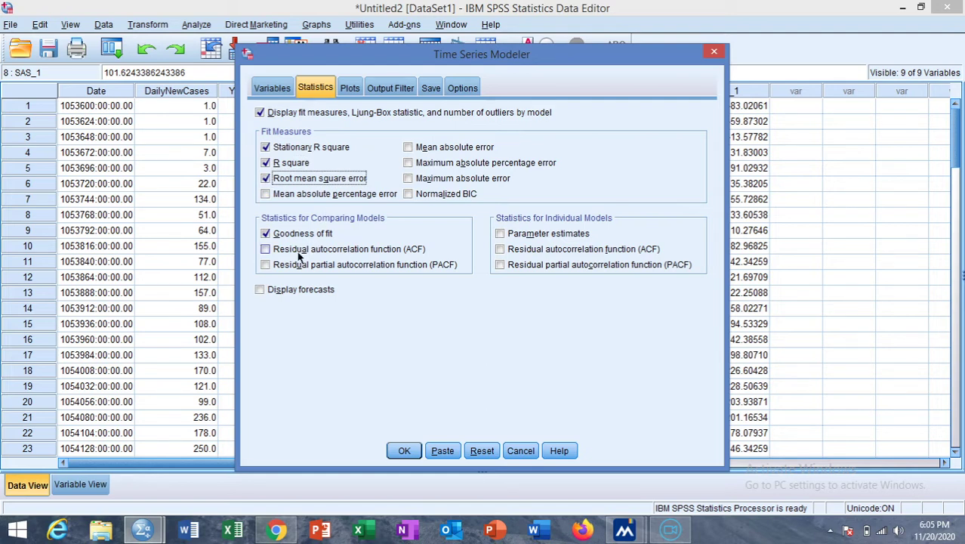
click(265, 250)
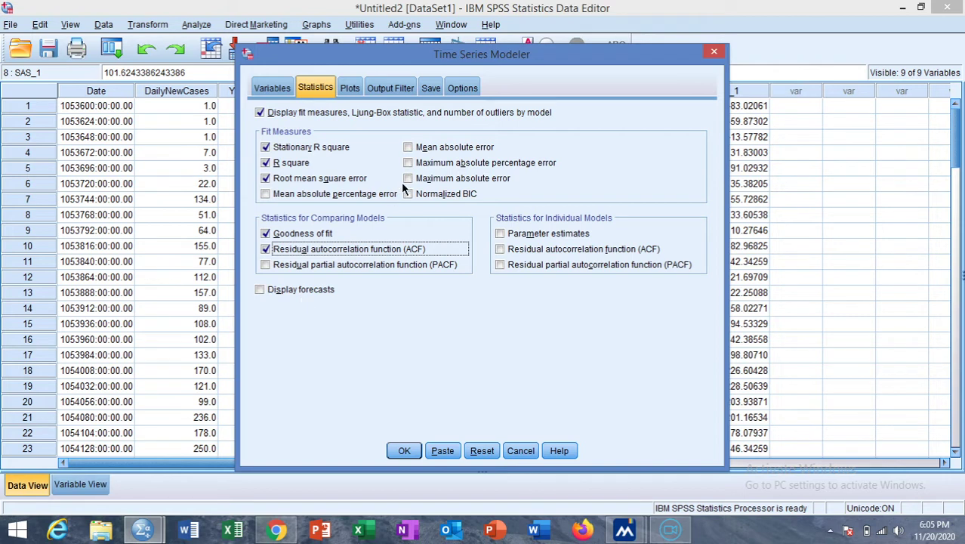
Add fit values and forecast confidence intervals to the series plot.
click(350, 89)
click(277, 293)
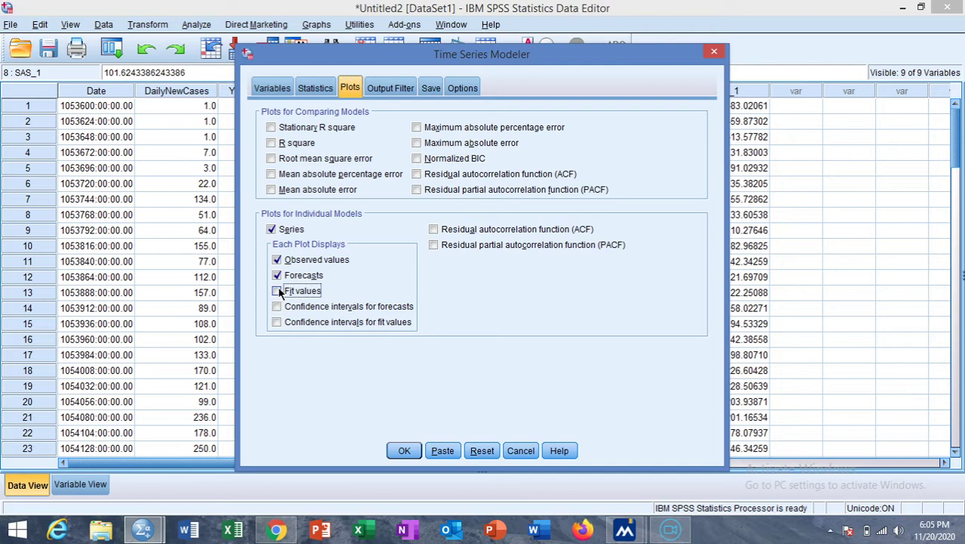
click(277, 308)
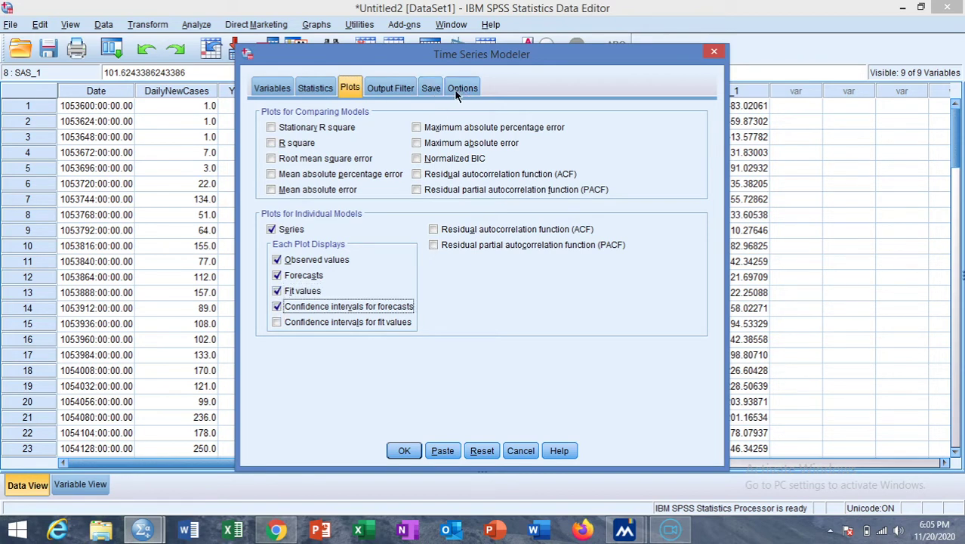
click(393, 89)
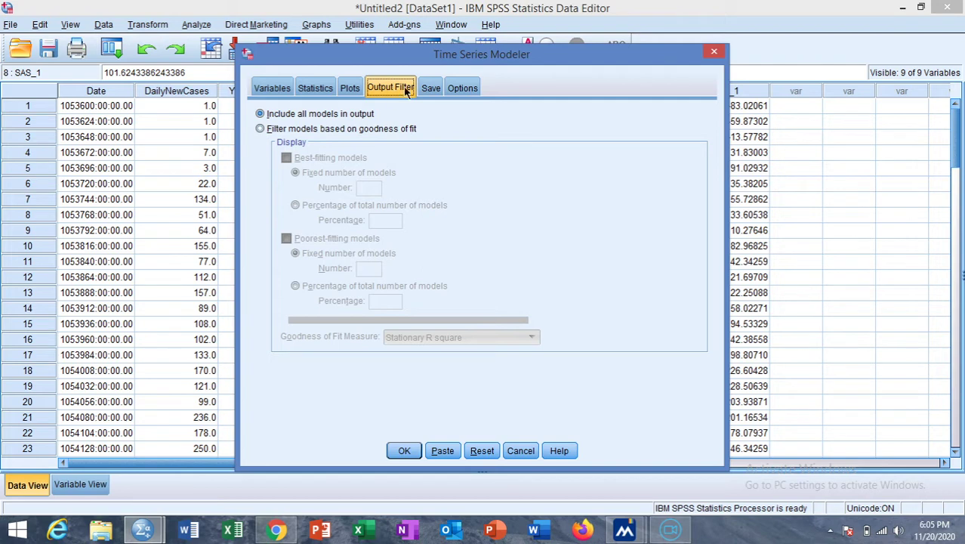
Set the forecast period to run through a specified date: year 2019, month 8.
click(454, 88)
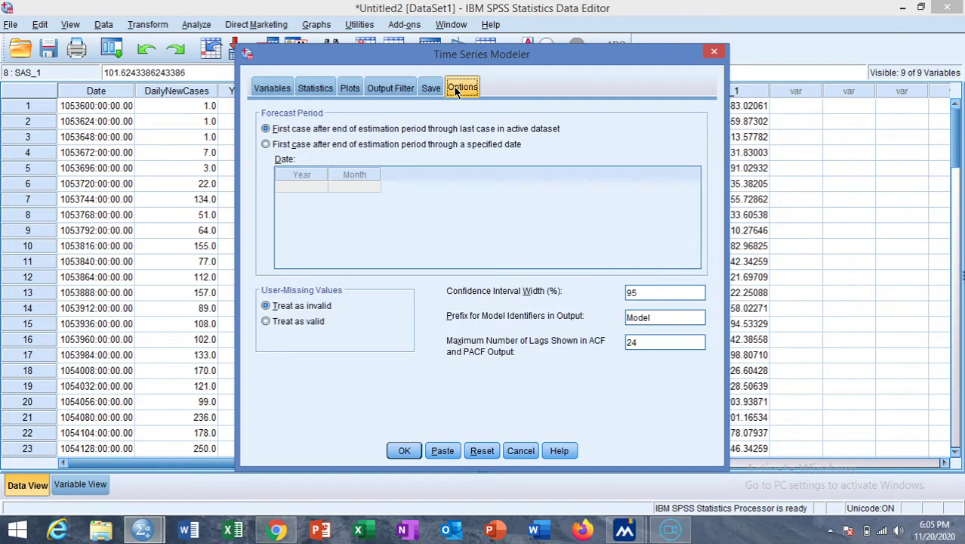
click(269, 149)
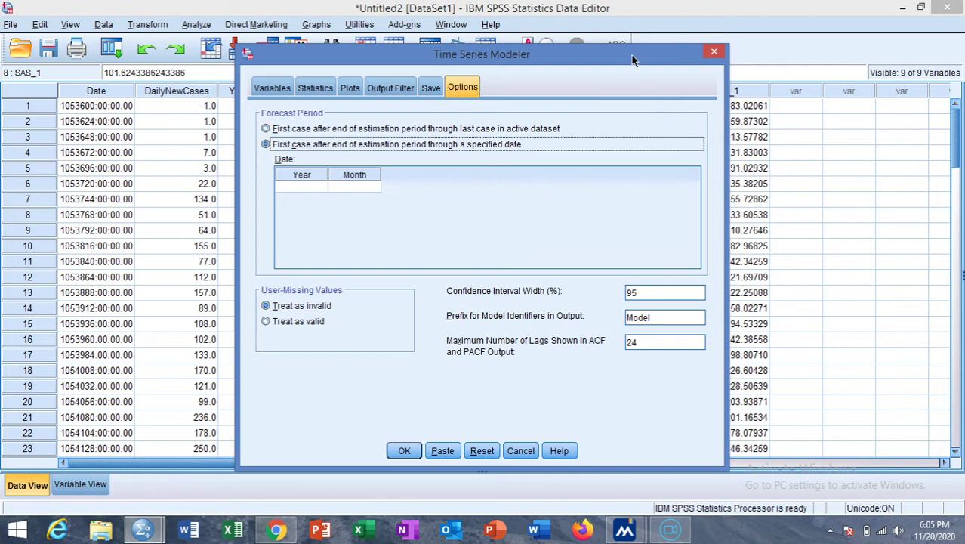
drag(635, 60, 692, 60)
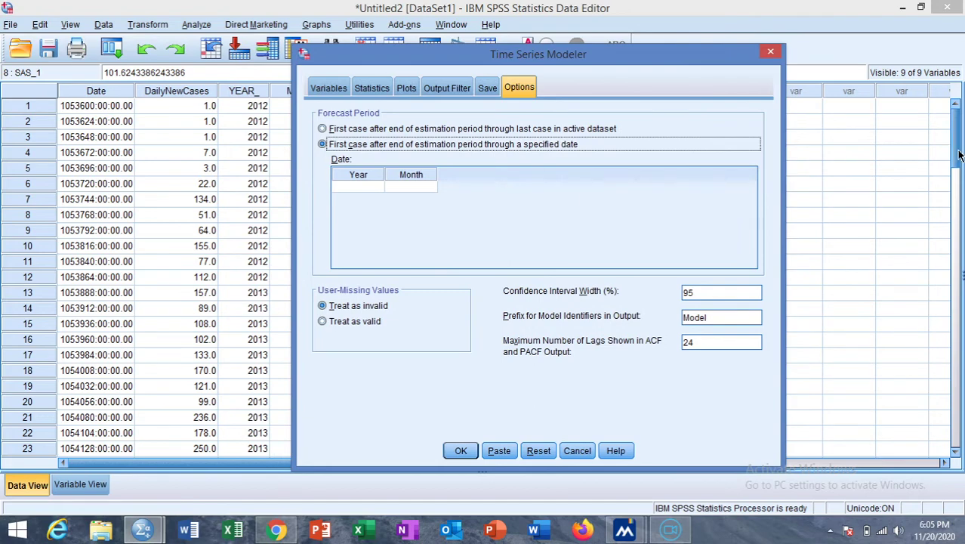
drag(961, 157, 957, 362)
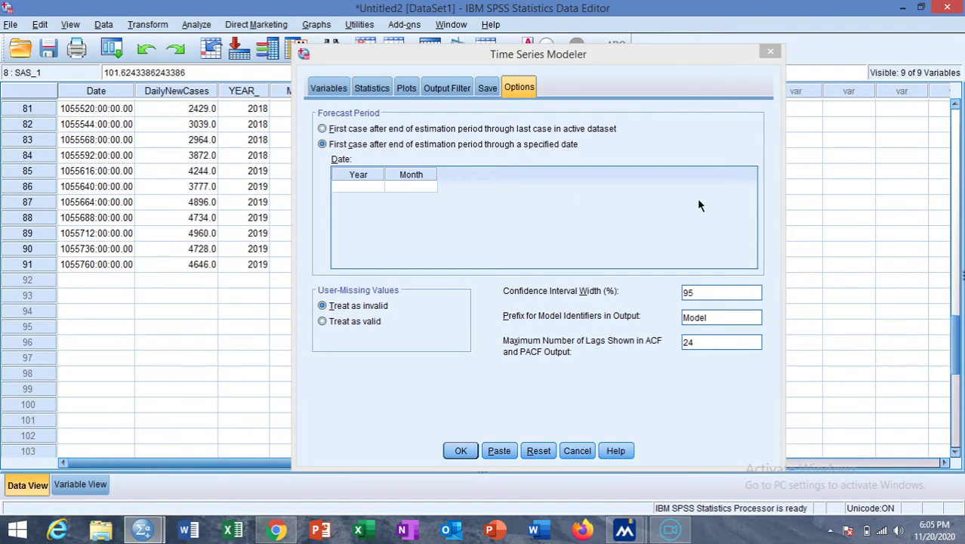
click(608, 84)
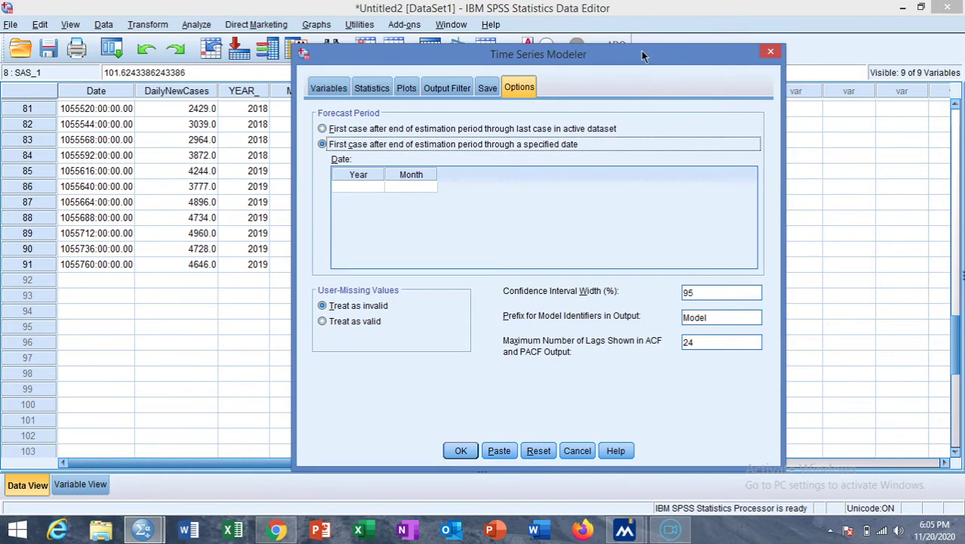
drag(643, 56, 761, 78)
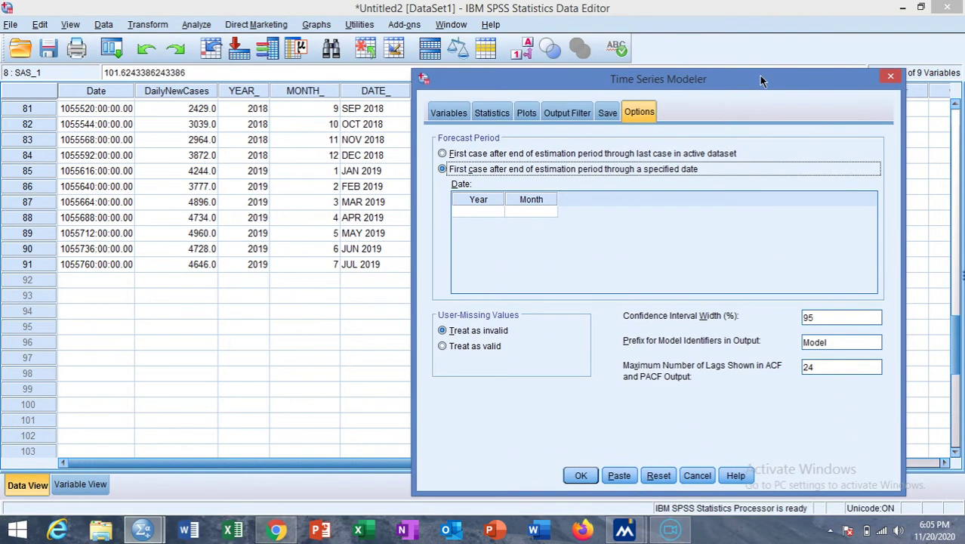
click(490, 212)
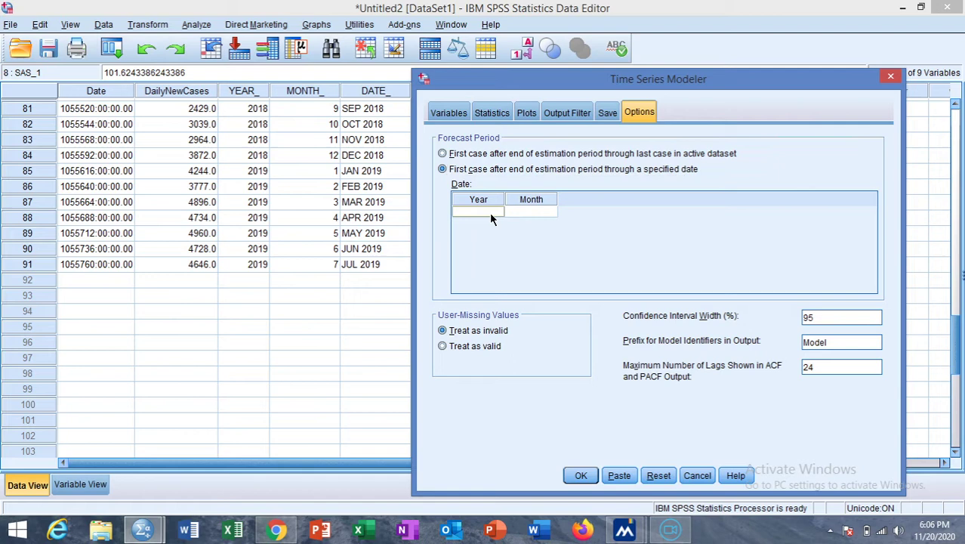
text(2019)
click(528, 215)
text(8)
Run the time series model and scroll to the Residual ACF Summary for lags 1–24.
click(572, 478)
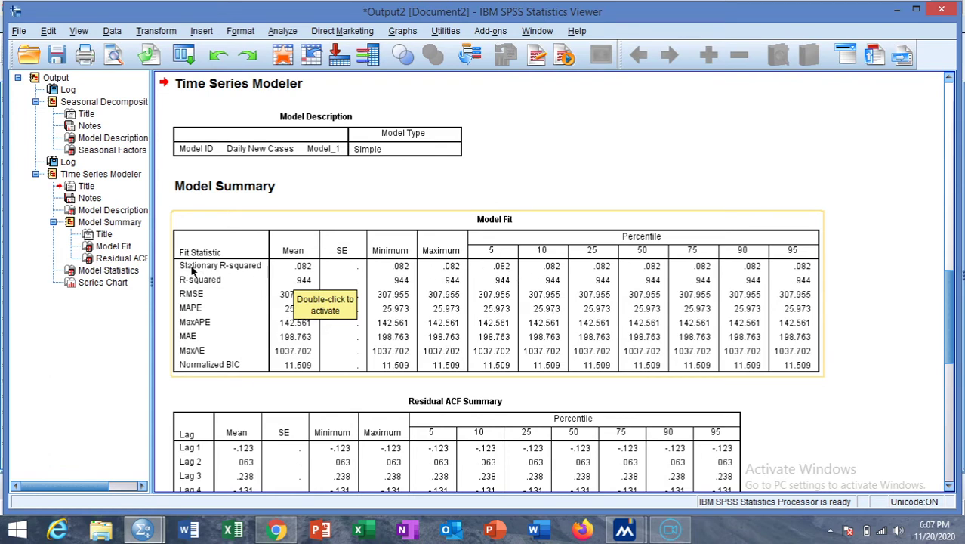
click(616, 388)
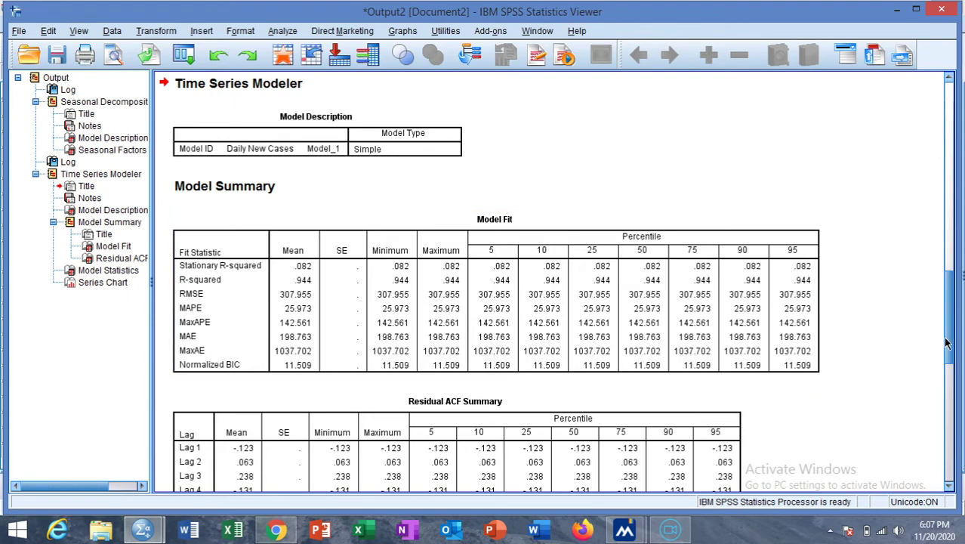
drag(950, 343, 951, 385)
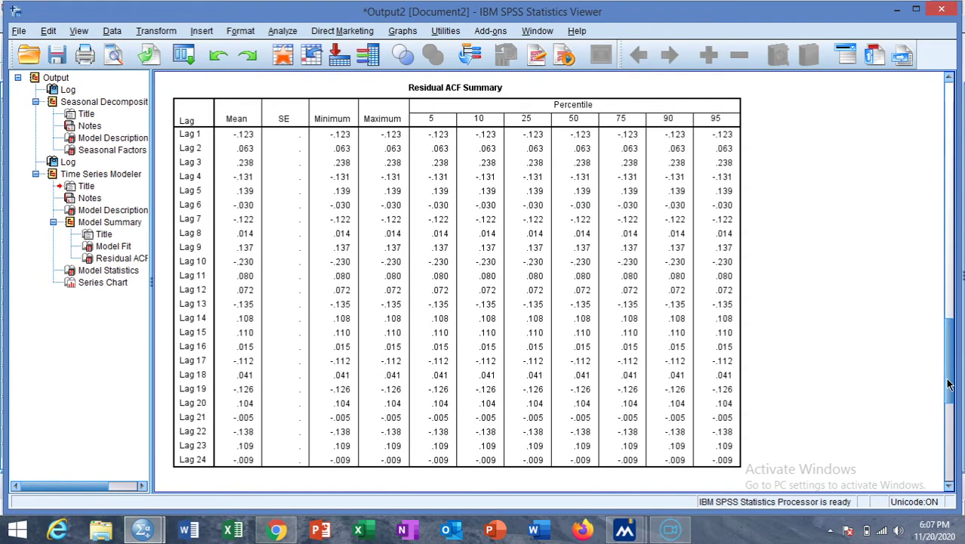
Scroll to inspect the Model Statistics table and the observed, fit and forecast series chart.
drag(949, 385, 949, 409)
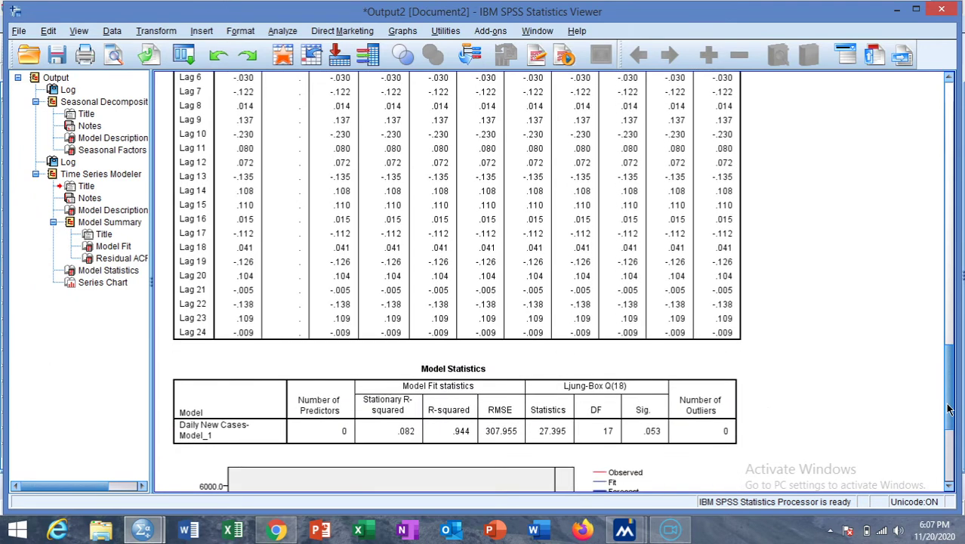
drag(949, 408, 949, 428)
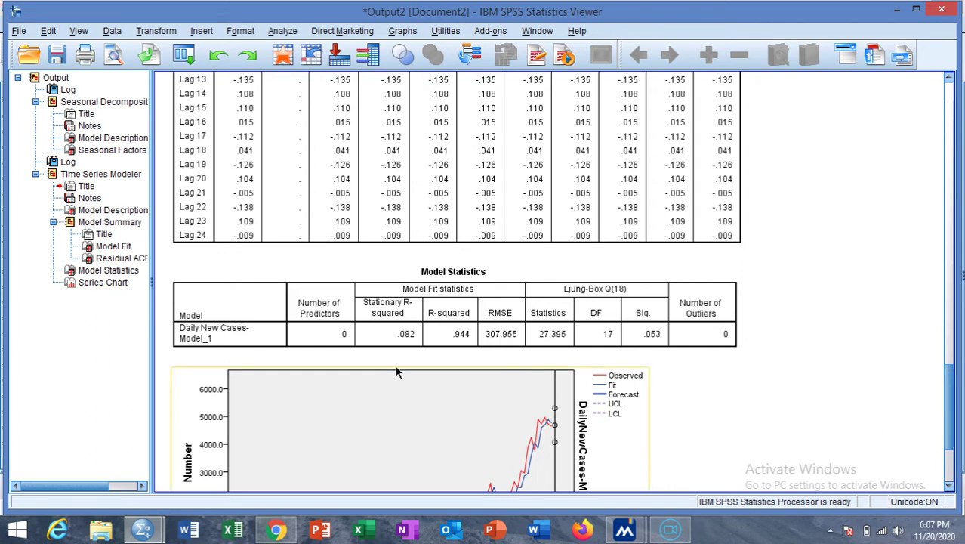
click(415, 329)
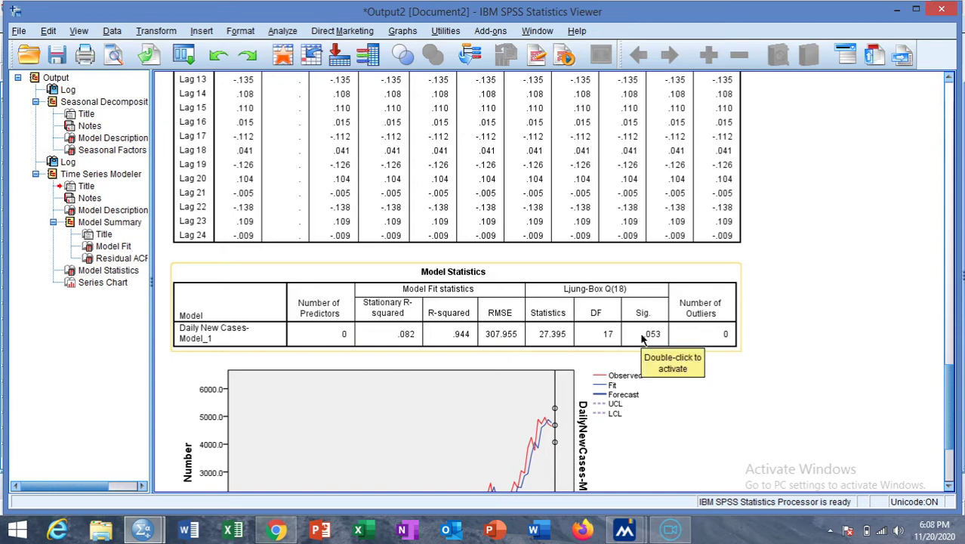
click(789, 334)
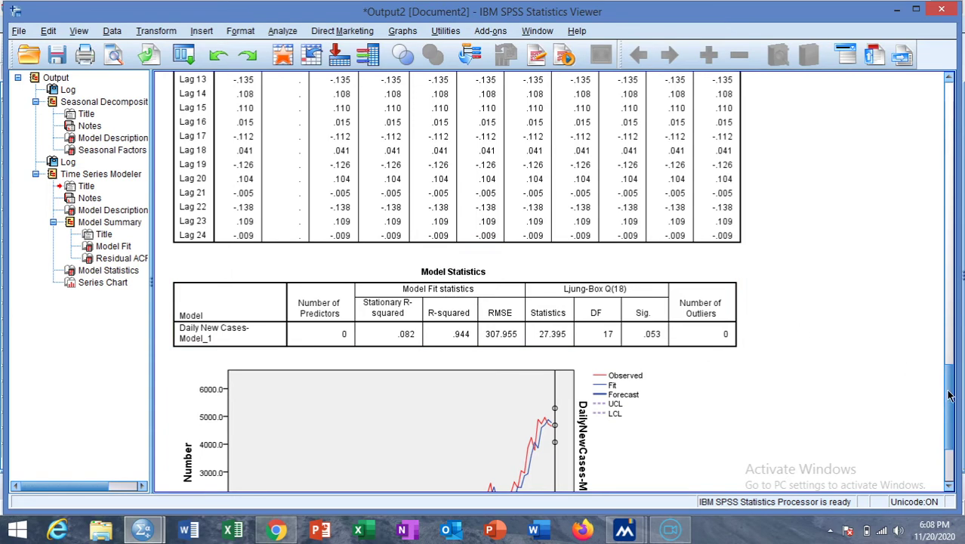
drag(950, 395, 951, 431)
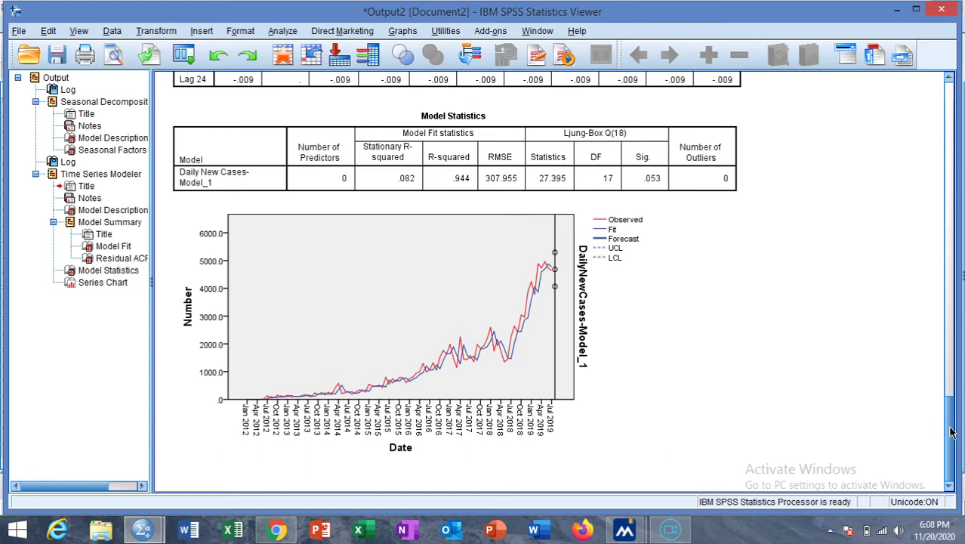
click(640, 325)
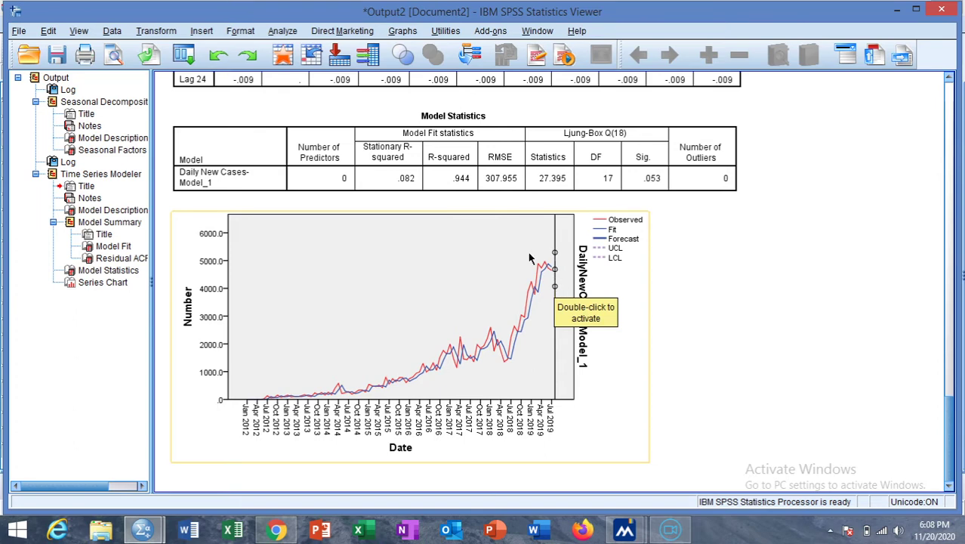
Rerun the Time Series Modeler with the forecast end changed to year 2021, month 12.
click(283, 31)
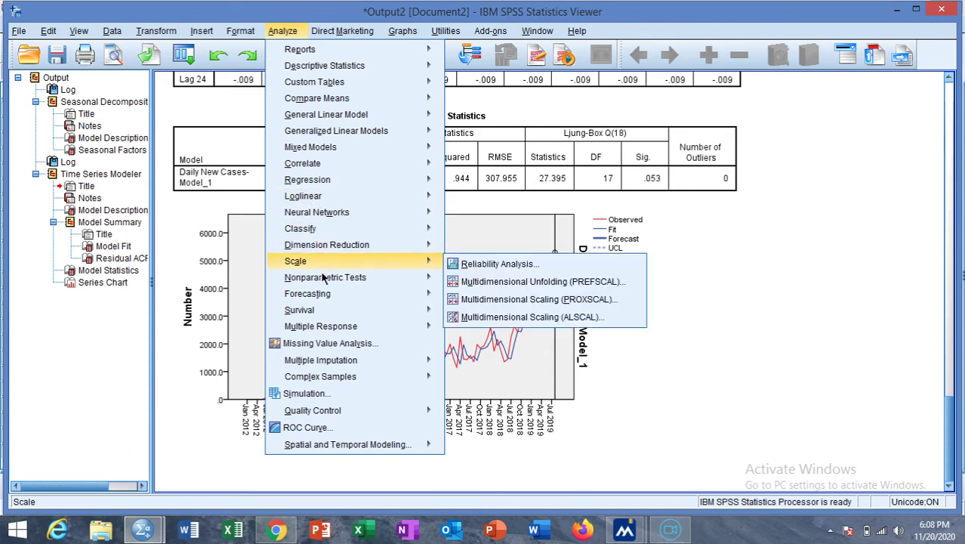
mouse_move(323, 296)
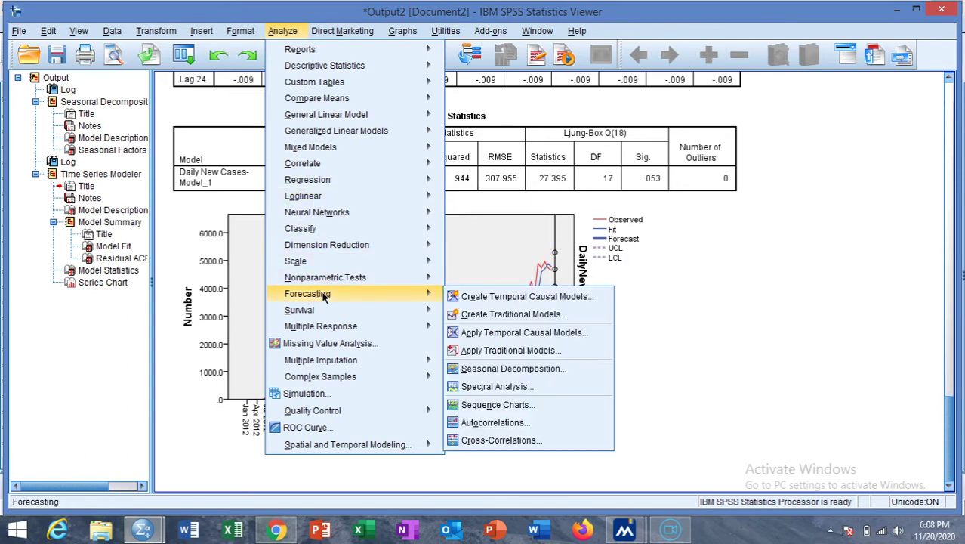
click(473, 314)
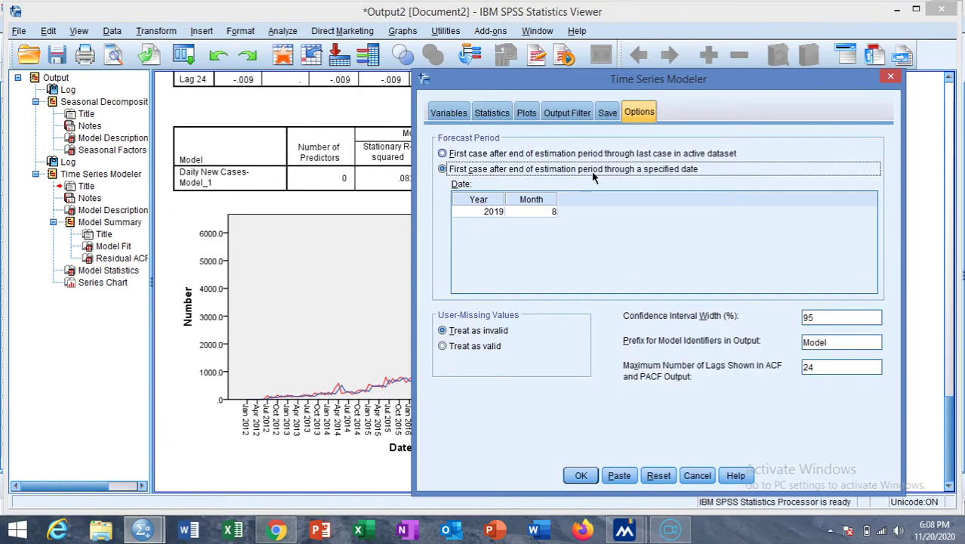
click(500, 214)
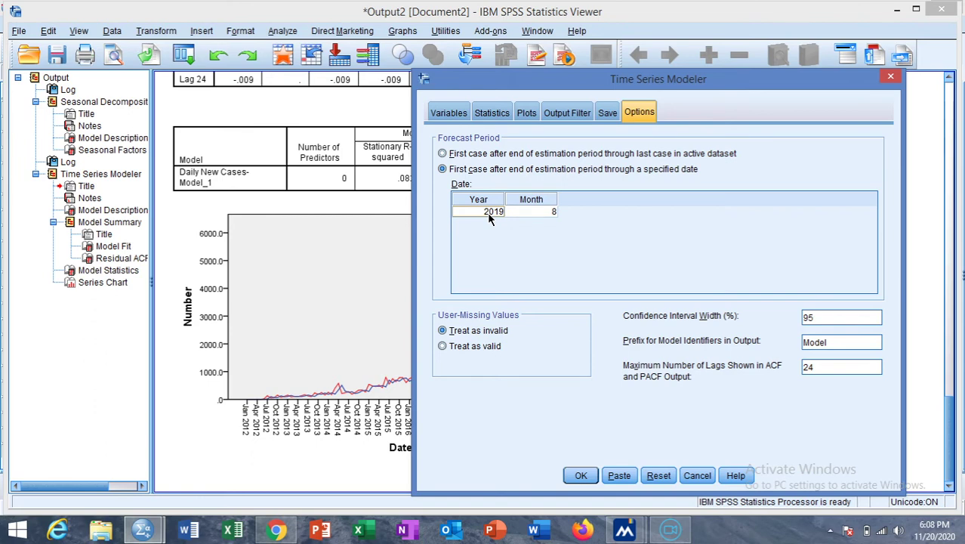
text(202)
click(555, 214)
text(12)
click(580, 476)
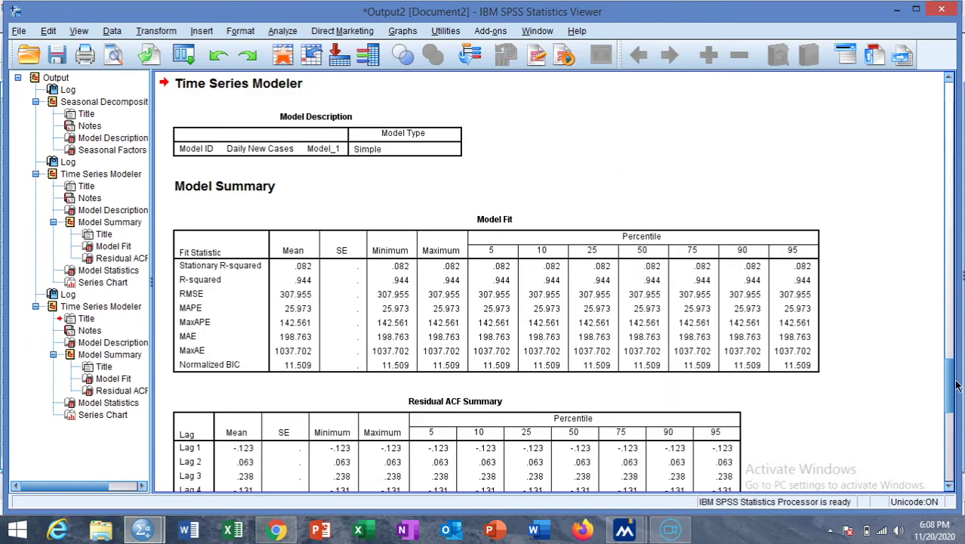
Scroll to the exponential smoothing chart and inspect its flat forecast near 4700 through 2021.
click(950, 481)
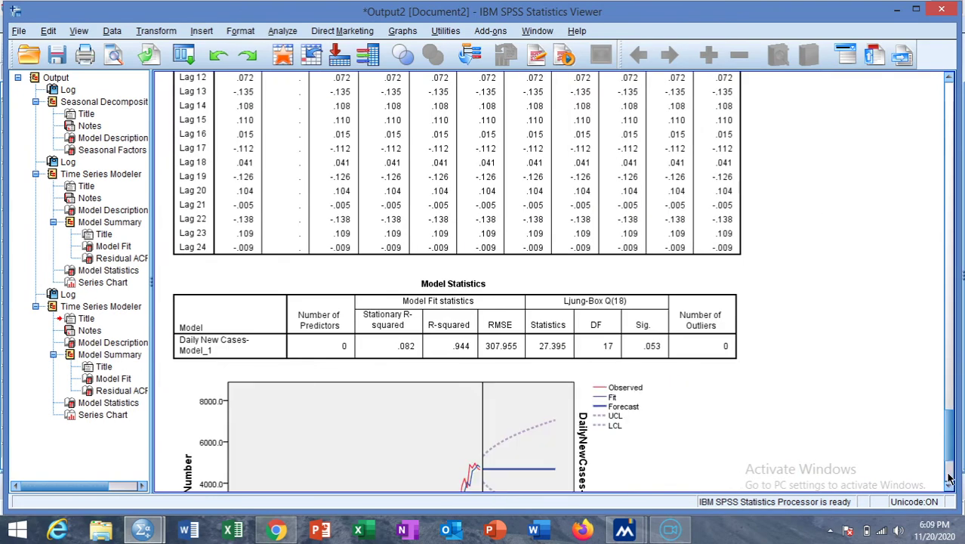
click(950, 470)
click(638, 380)
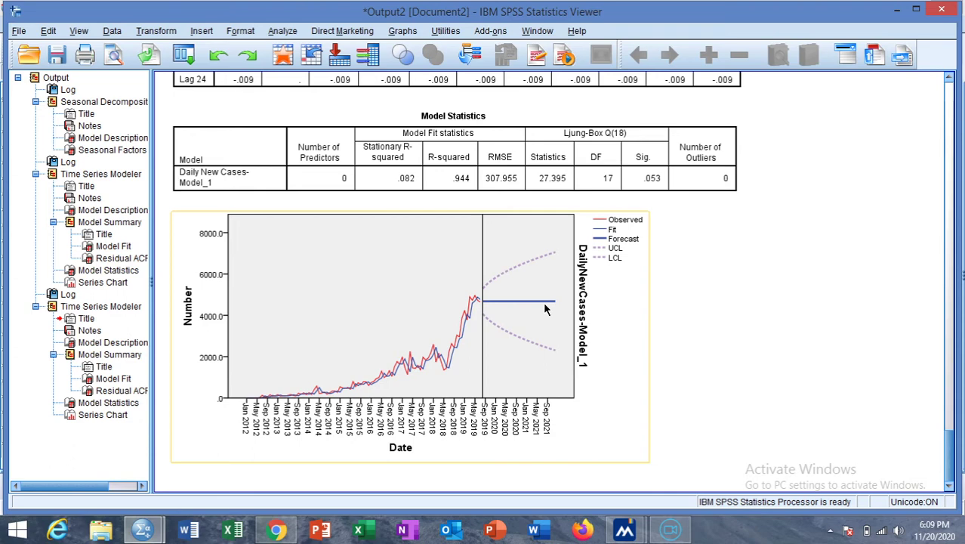
click(334, 118)
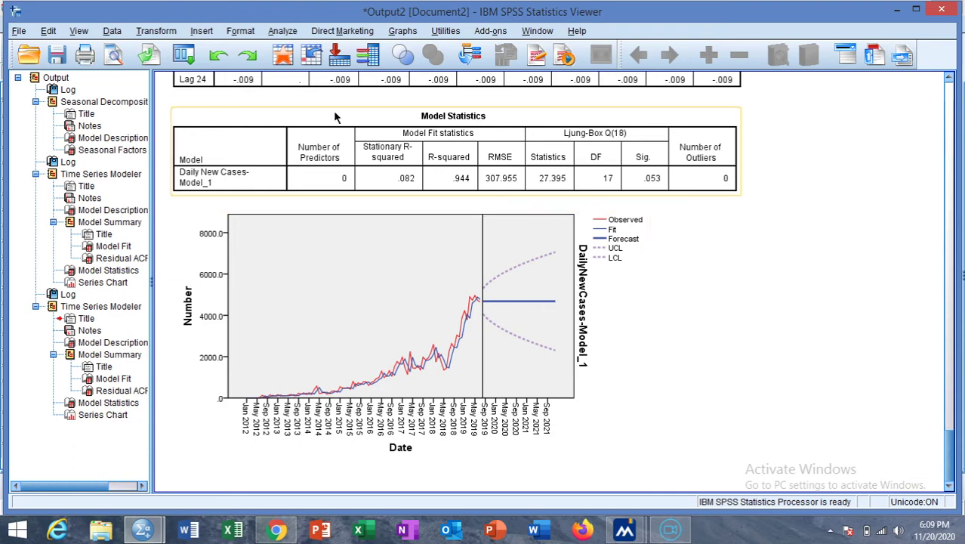
In Create Traditional Models, change the method to ARIMA and bring up the ARIMA Criteria dialog.
click(284, 32)
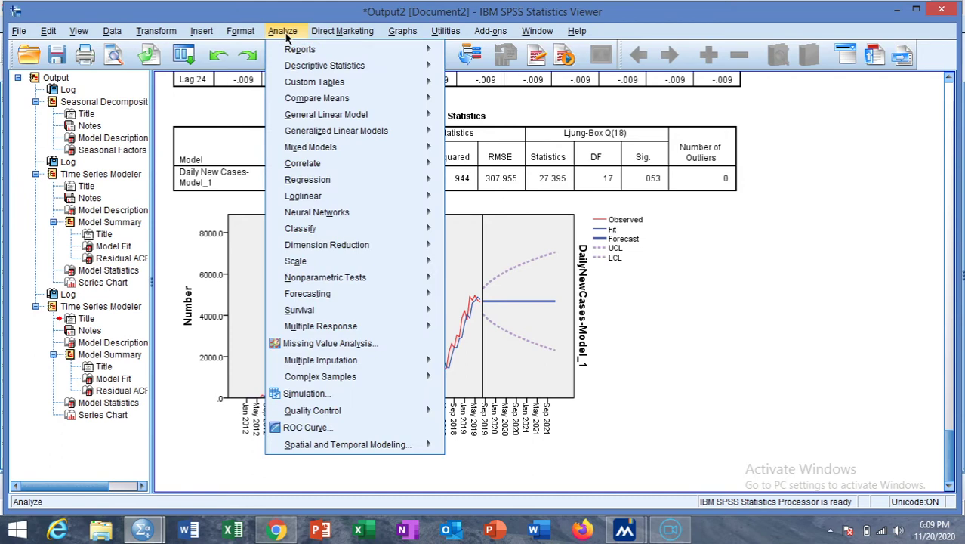
mouse_move(352, 294)
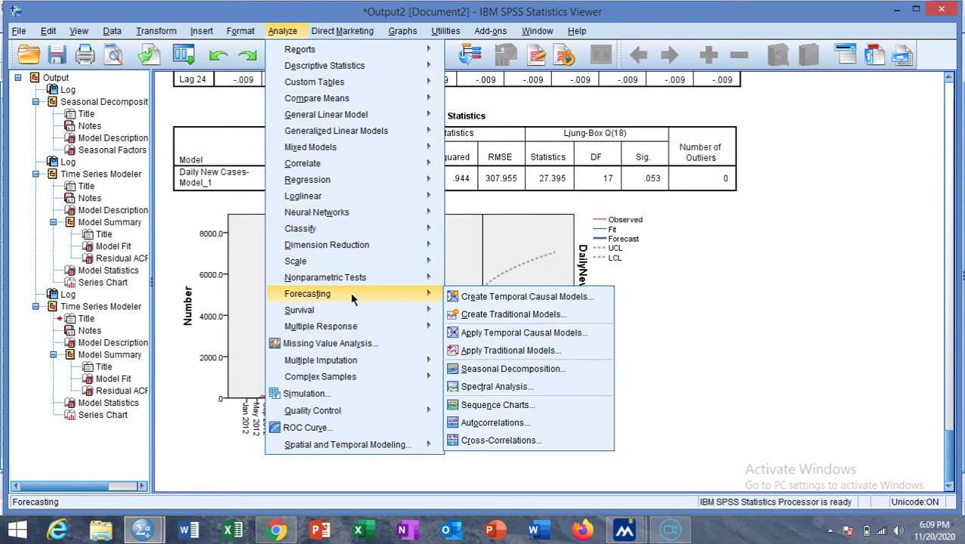
click(480, 316)
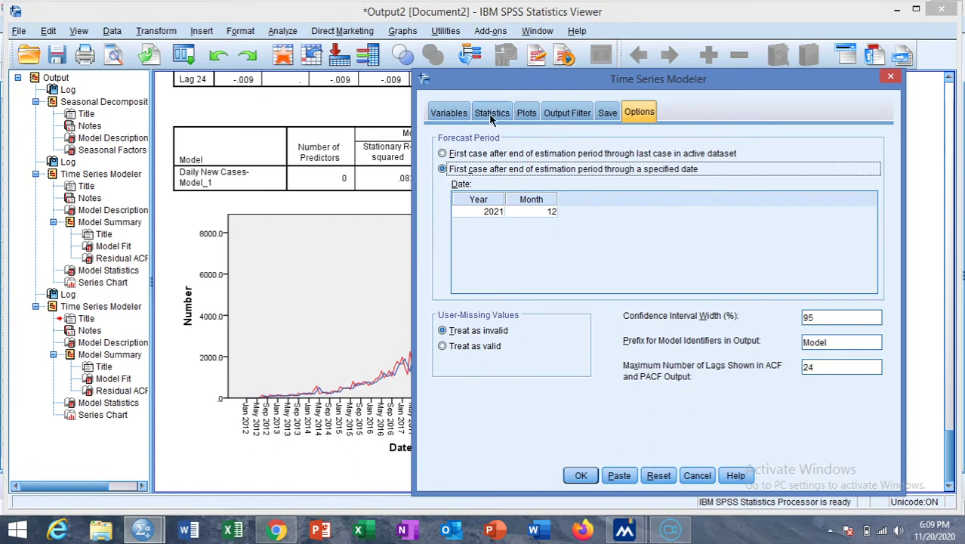
click(453, 115)
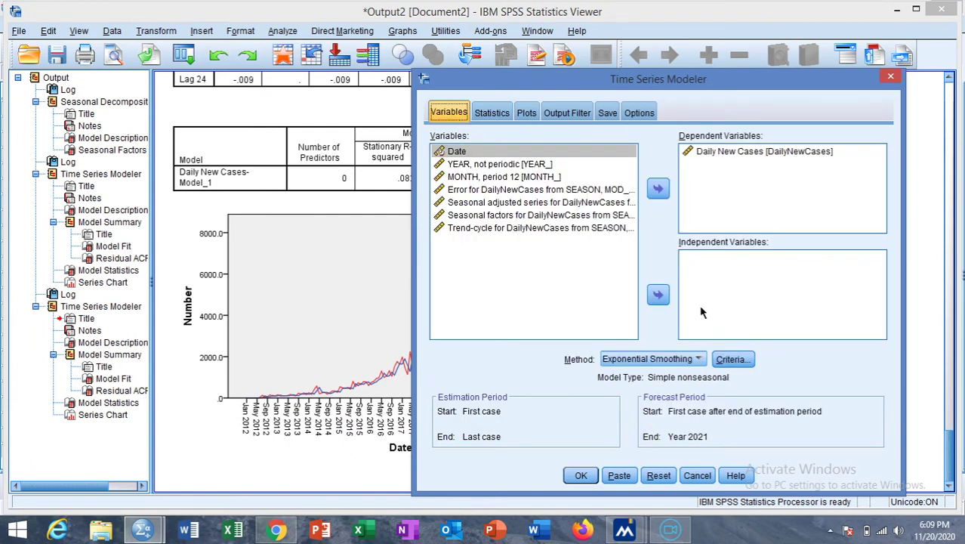
click(699, 359)
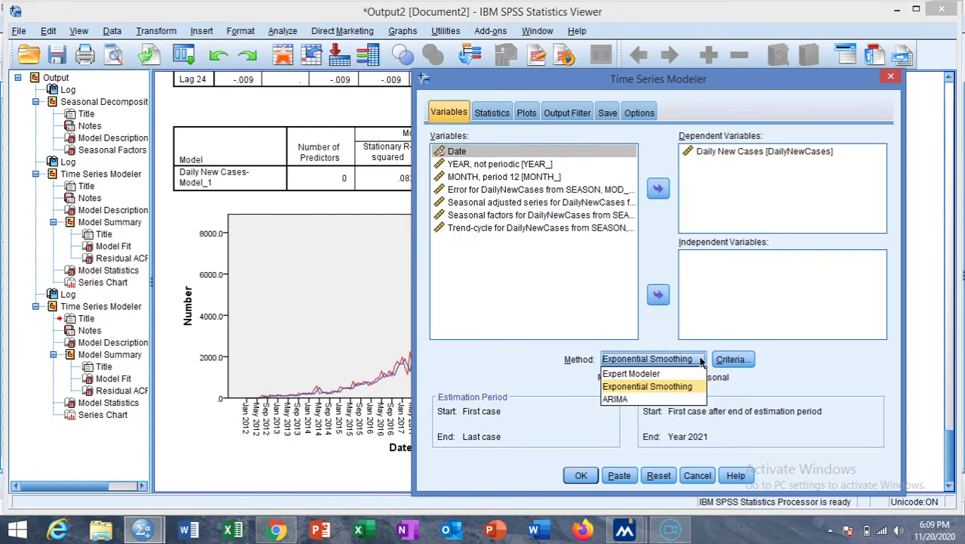
click(675, 400)
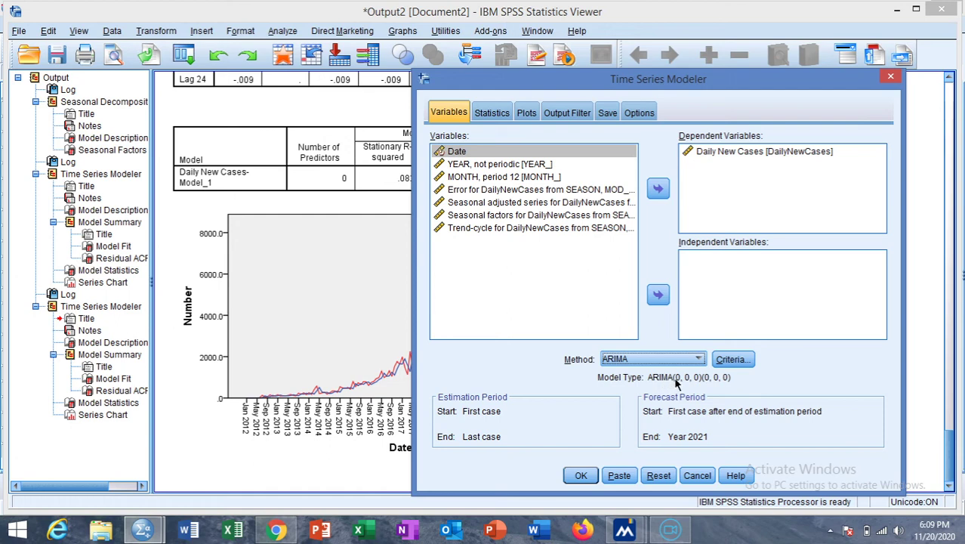
click(732, 360)
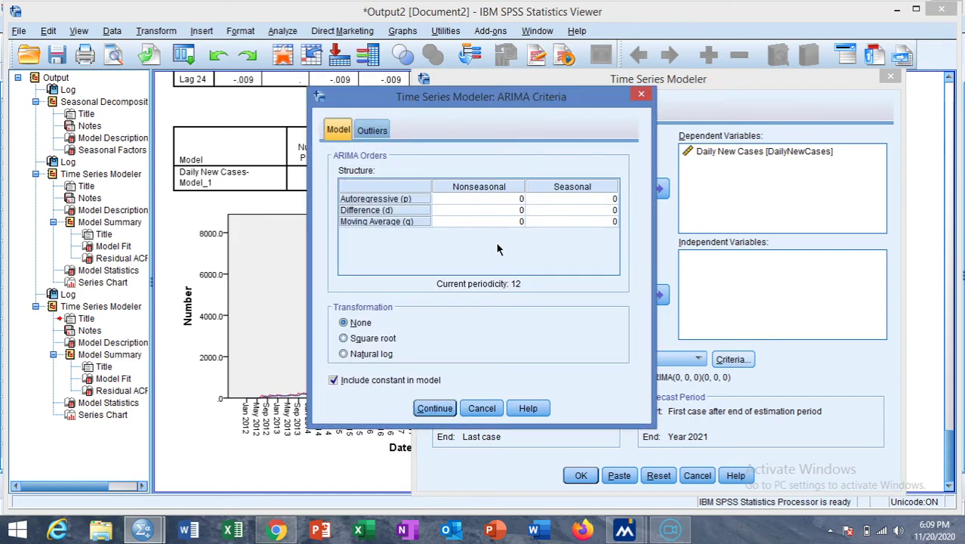
Enter nonseasonal orders p=1, d=1, q=1 and seasonal p=2, then apply them.
click(453, 201)
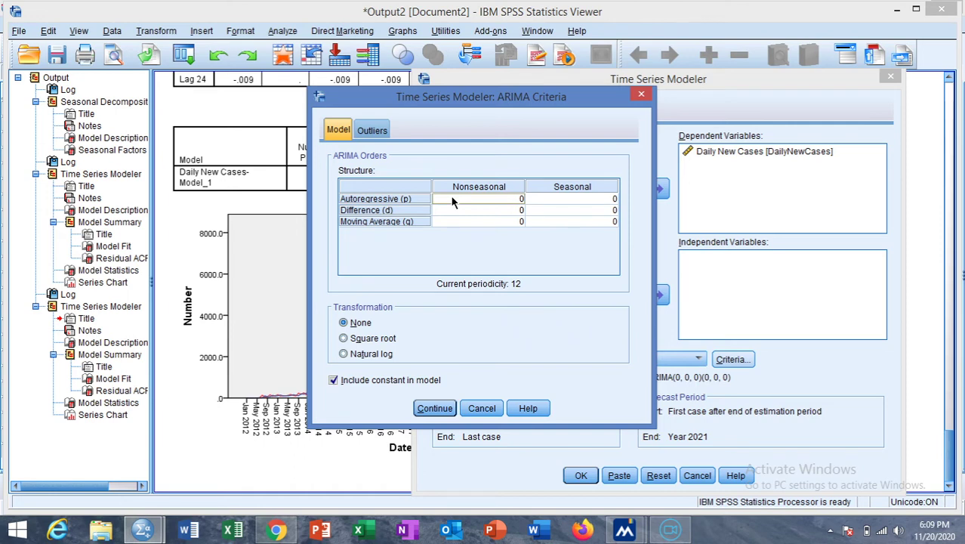
text(1)
click(582, 199)
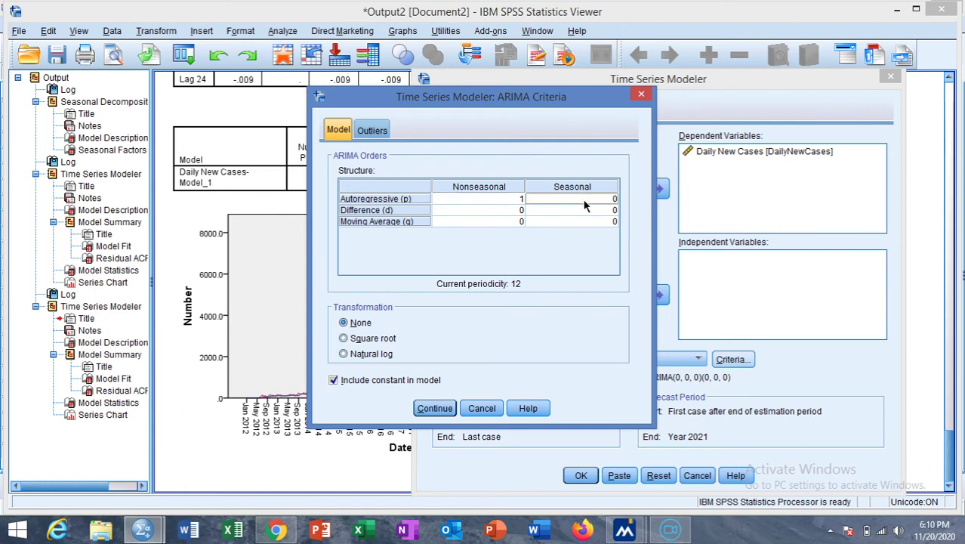
click(583, 199)
text(0)
key(BackSpace)
key(BackSpace)
text(2)
click(499, 211)
text(1)
click(517, 224)
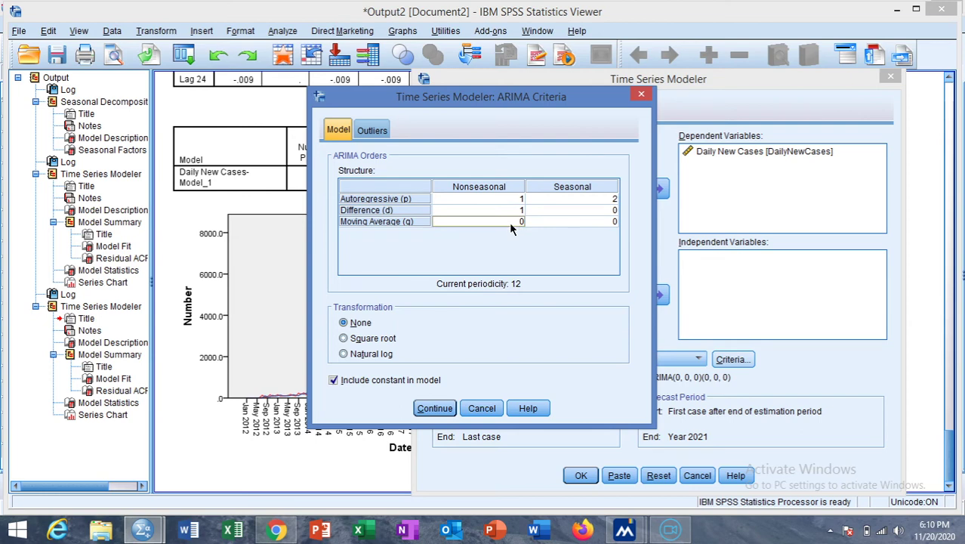
text(1)
click(433, 409)
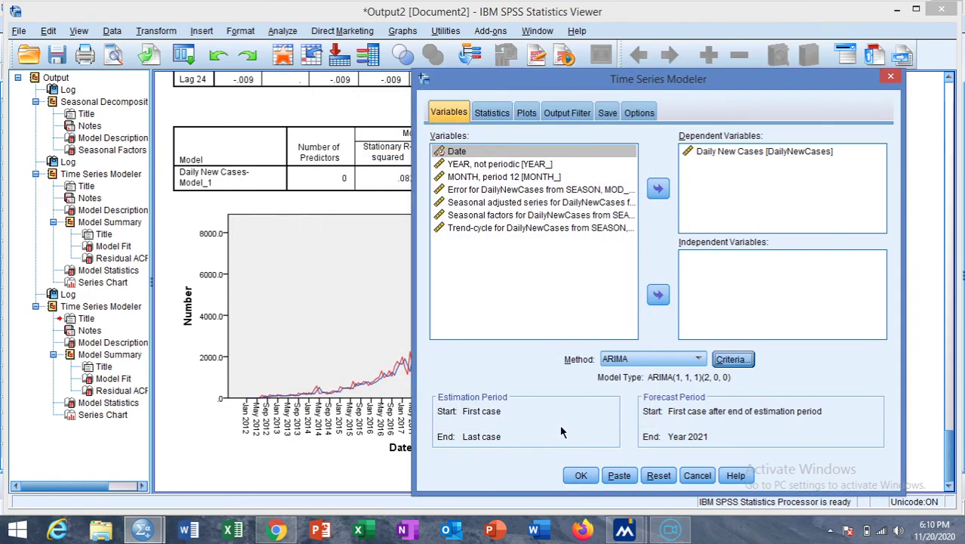
Run the ARIMA model and review its fit (R-squared .948, RMSE 303.055) and forecast chart.
click(580, 475)
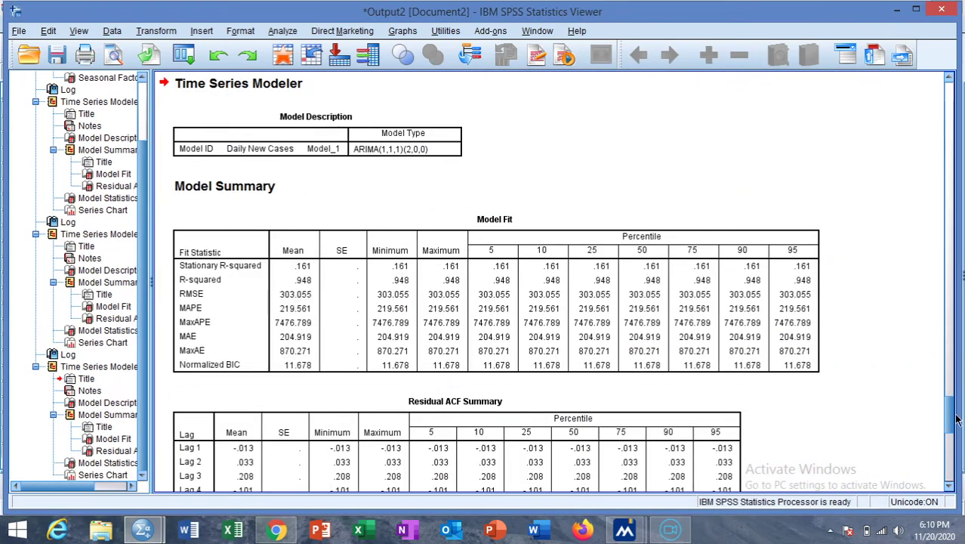
drag(953, 417, 953, 481)
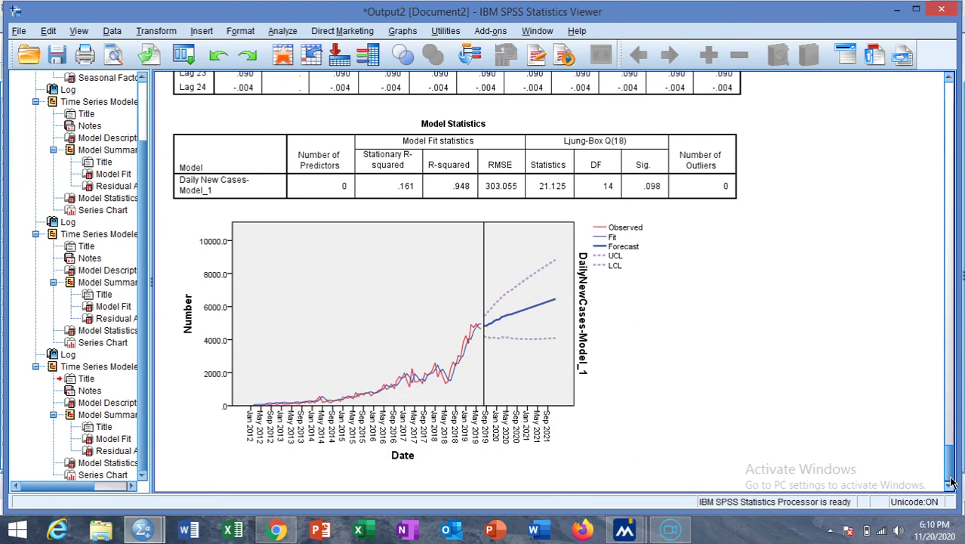
click(642, 390)
drag(948, 453, 950, 466)
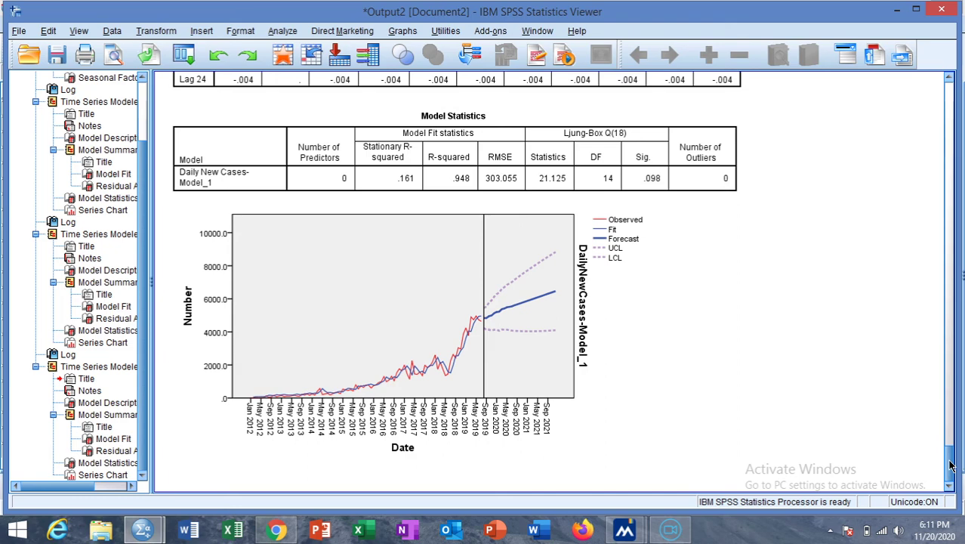
drag(949, 466, 950, 417)
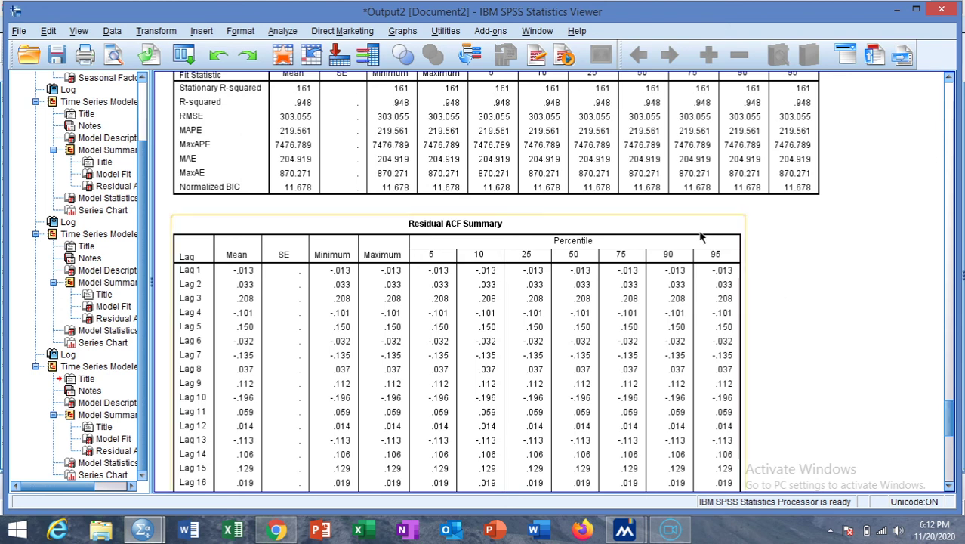
click(288, 33)
mouse_move(381, 293)
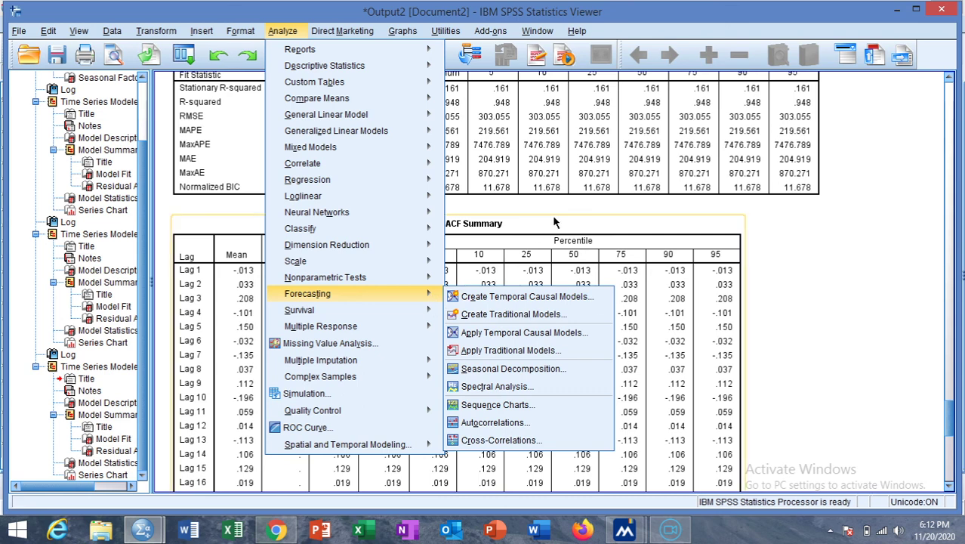
click(785, 239)
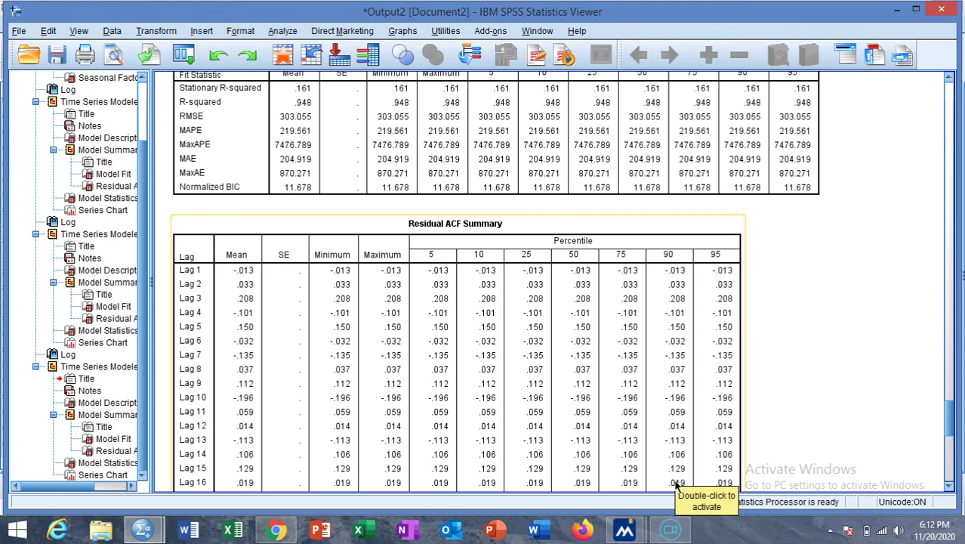
click(669, 538)
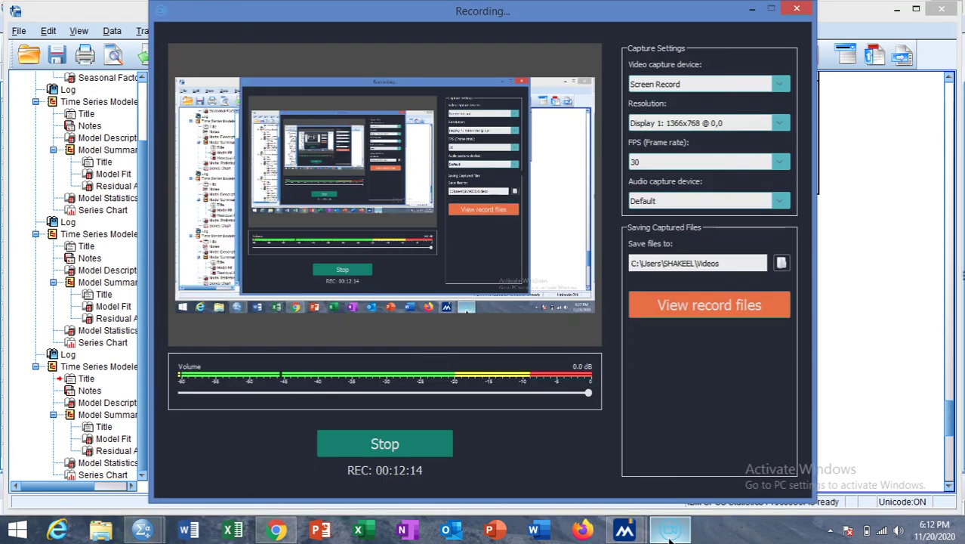